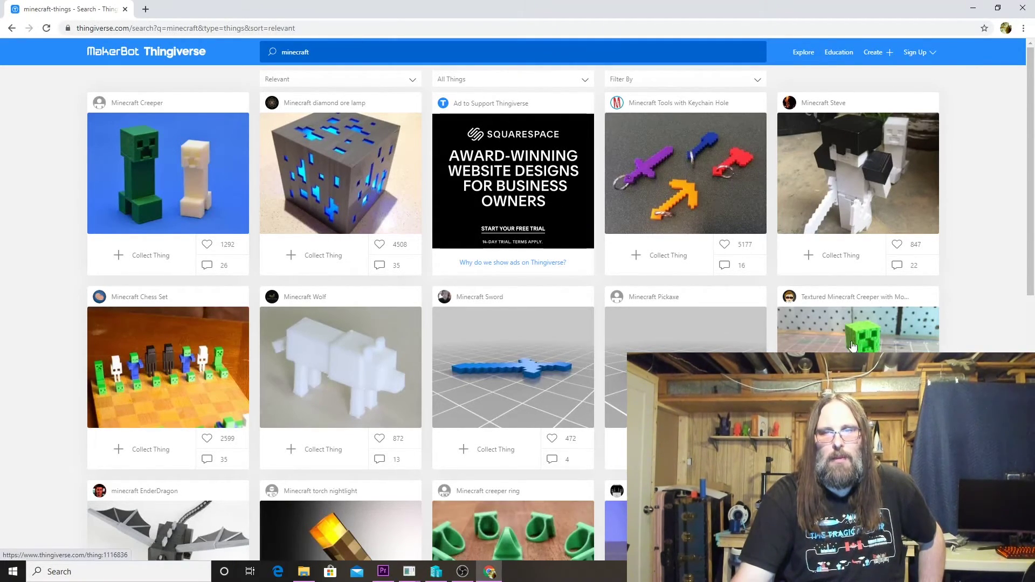
# Open the Textured Minecraft Creeper with Moveable Head model from the minecraft results and view its body, head and pin images
pyautogui.scroll(-4, 775, 293)
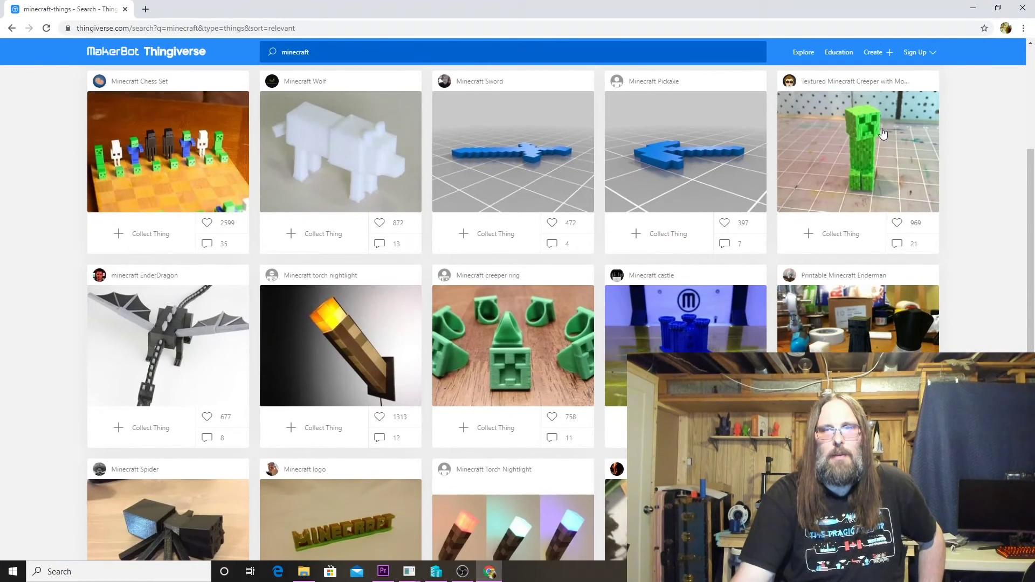
pyautogui.click(877, 149)
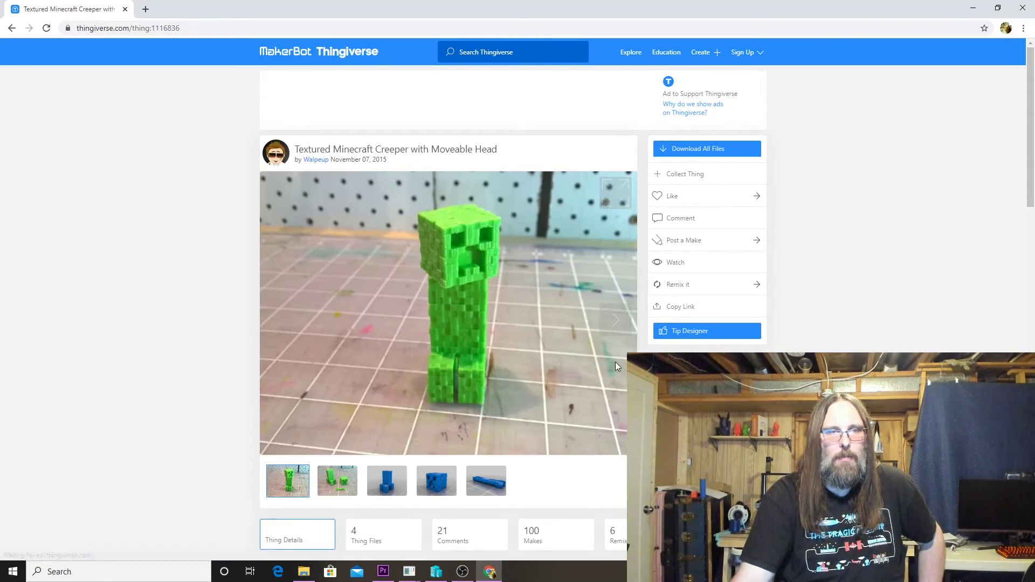
pyautogui.click(387, 480)
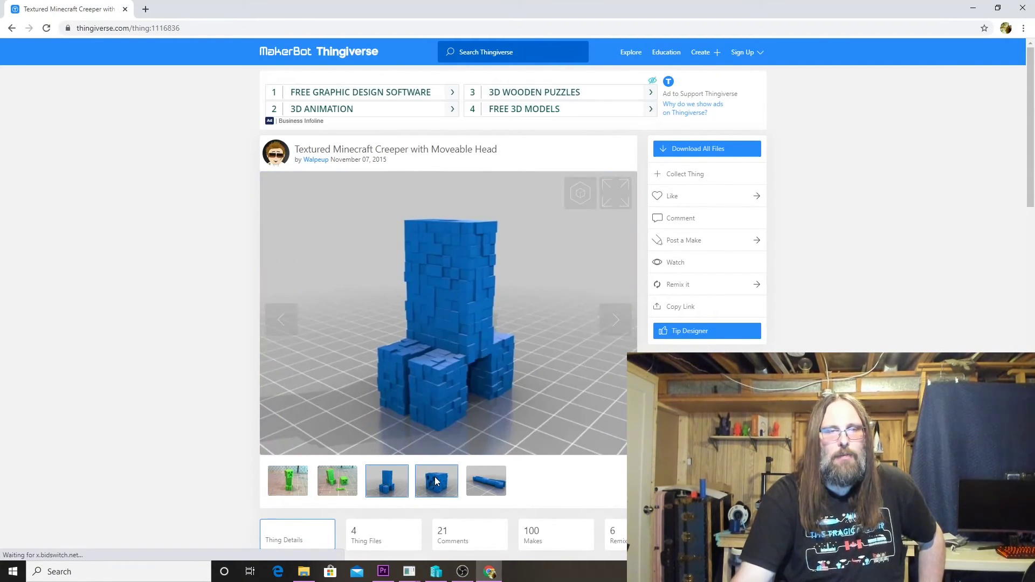
pyautogui.click(434, 481)
pyautogui.click(486, 481)
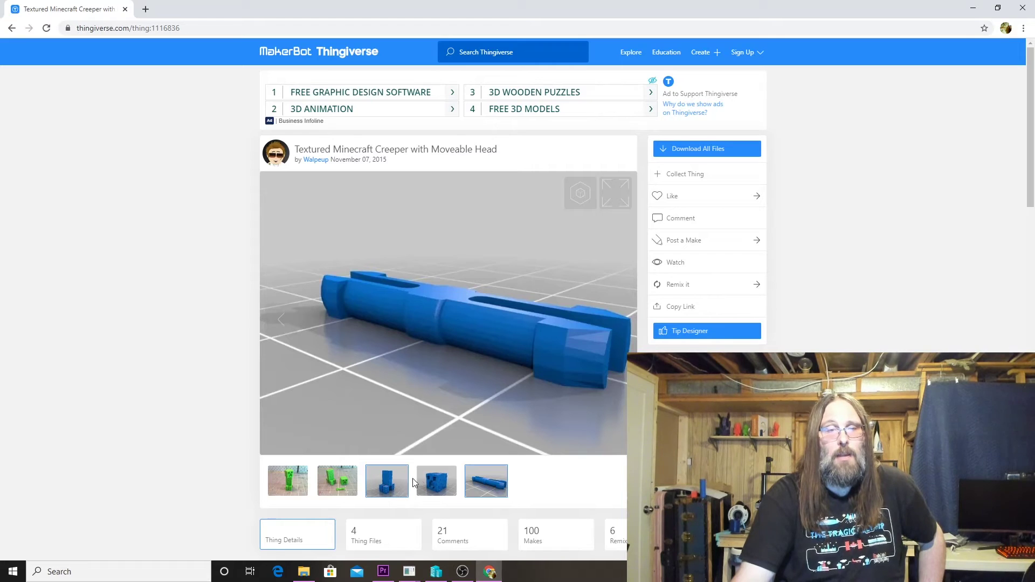
pyautogui.click(441, 474)
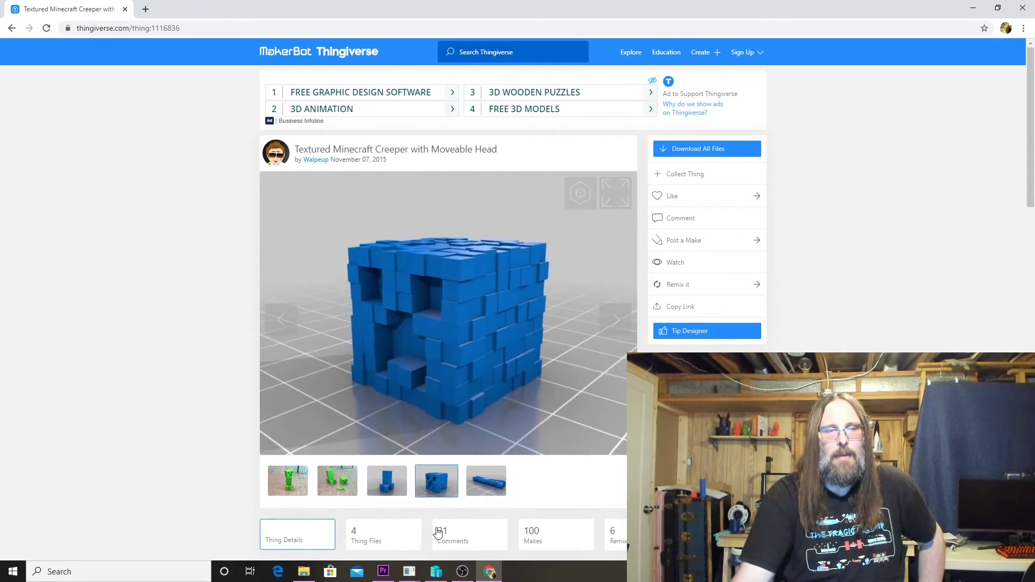
# Download TexturedCreeperHead.stl from the creeper model's files
pyautogui.click(404, 536)
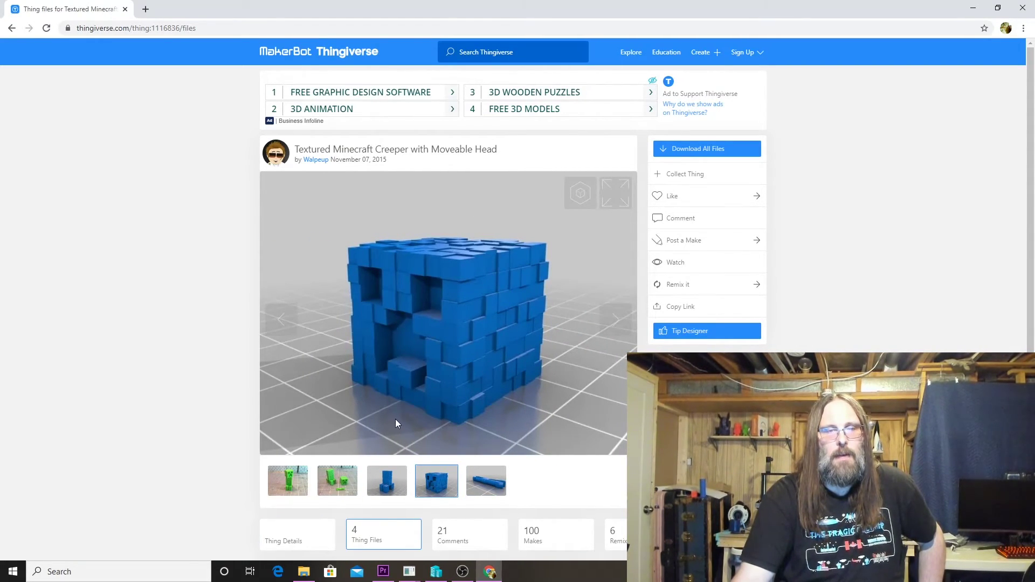
pyautogui.scroll(-3, 398, 414)
pyautogui.scroll(-2, 402, 406)
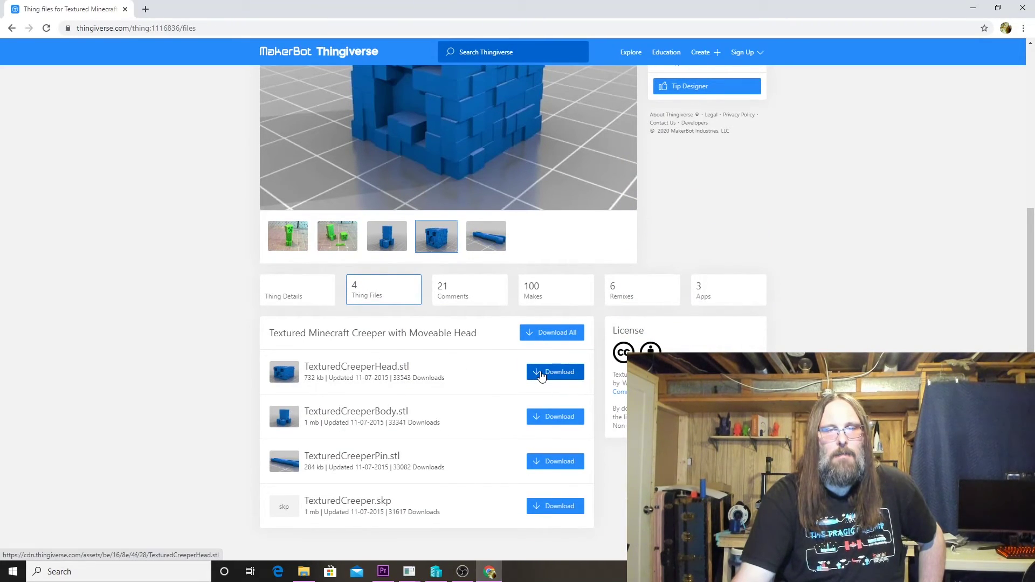
pyautogui.click(542, 376)
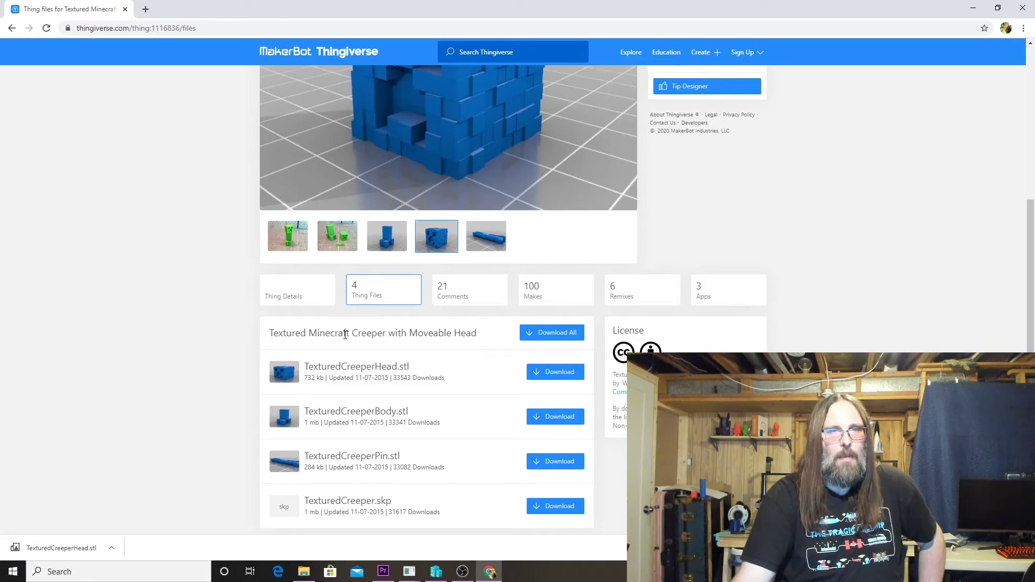
# Search Thingiverse for 3dbenchy and browse the file list of the #3DBenchy jolly 3D printing torture-test model
pyautogui.scroll(5, 345, 334)
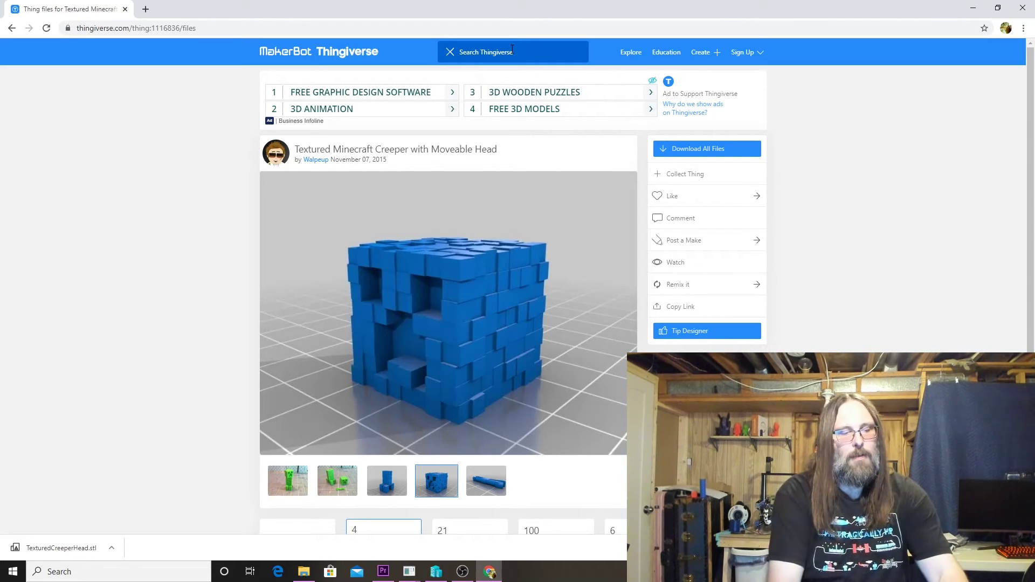
pyautogui.write('3dbenchy')
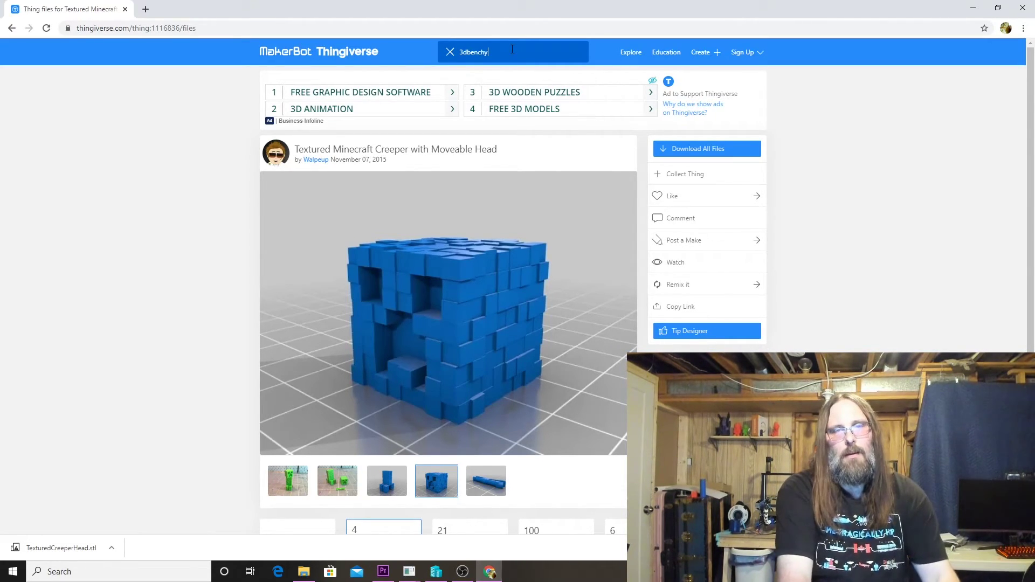
pyautogui.press('Return')
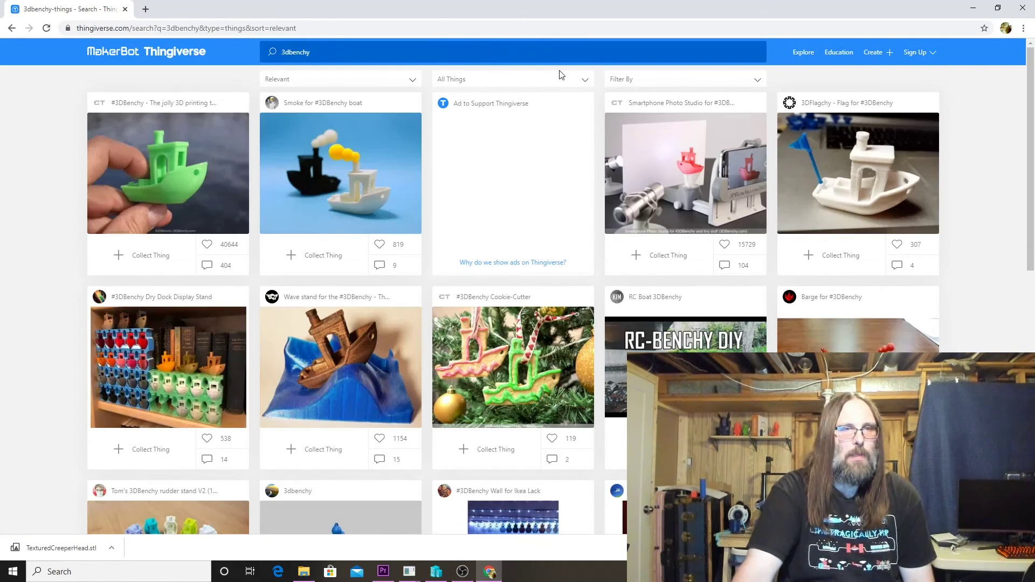
pyautogui.click(180, 171)
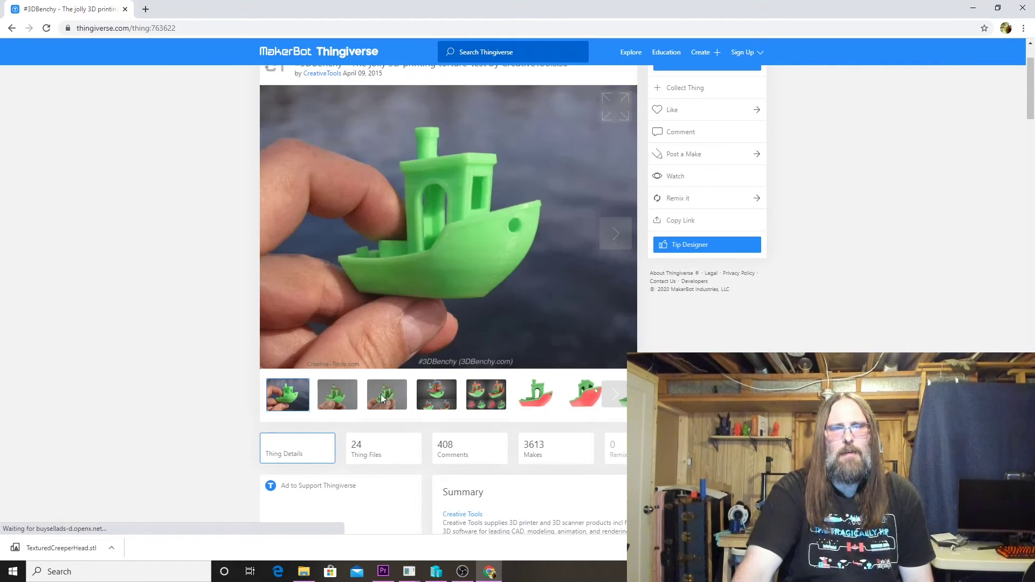
pyautogui.click(384, 456)
pyautogui.scroll(-3, 396, 455)
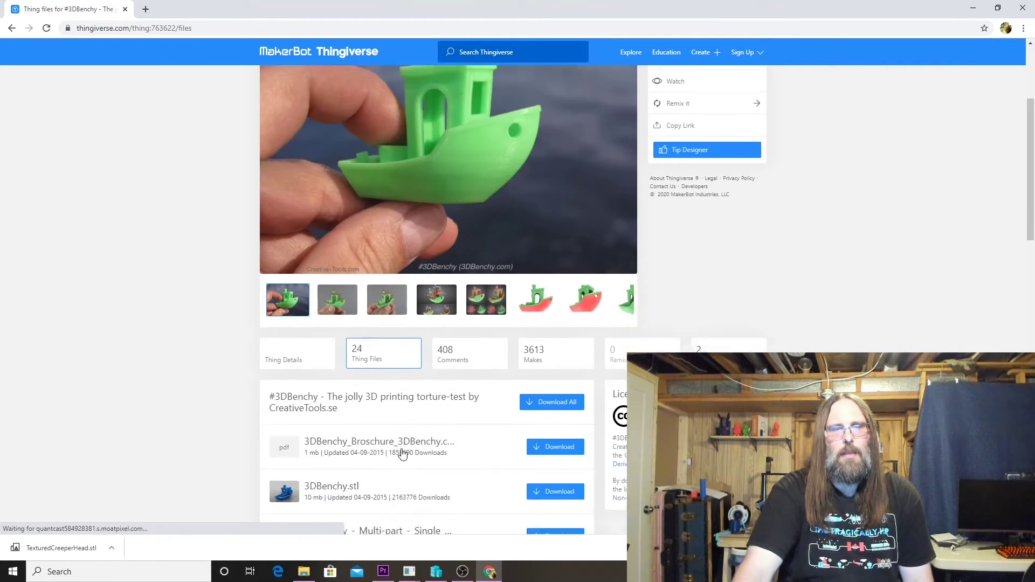
pyautogui.scroll(-2, 392, 339)
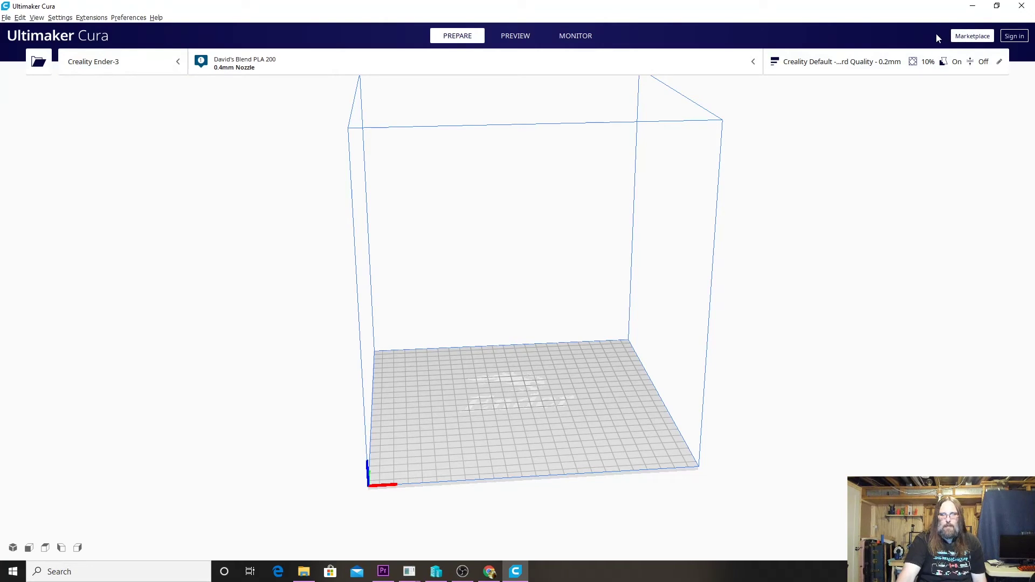
# Switch to Ultimaker Cura, install the Mesh Tools plugin from the Marketplace, accept its license and quit Cura for the restart
pyautogui.click(957, 38)
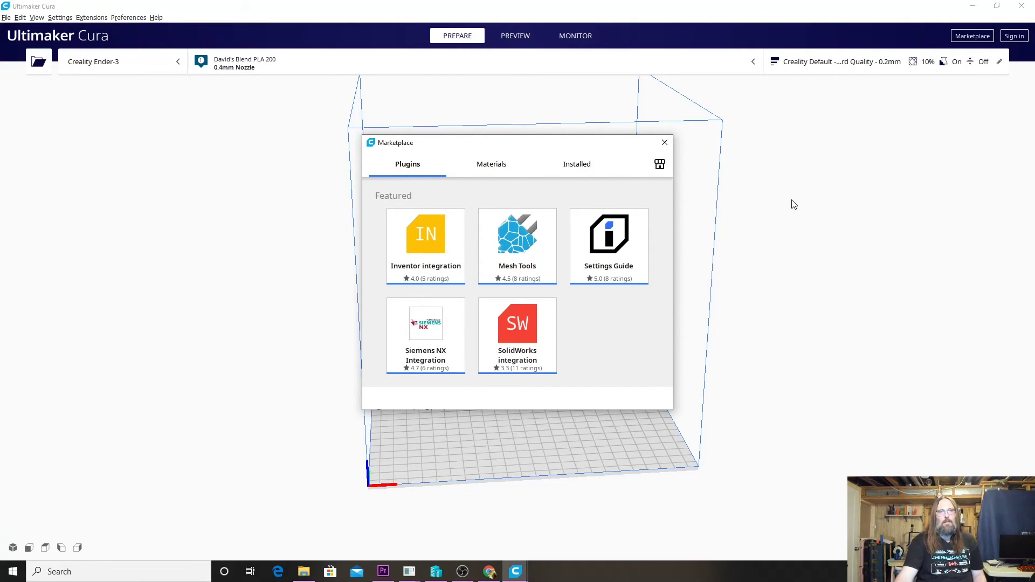
pyautogui.scroll(-8, 467, 286)
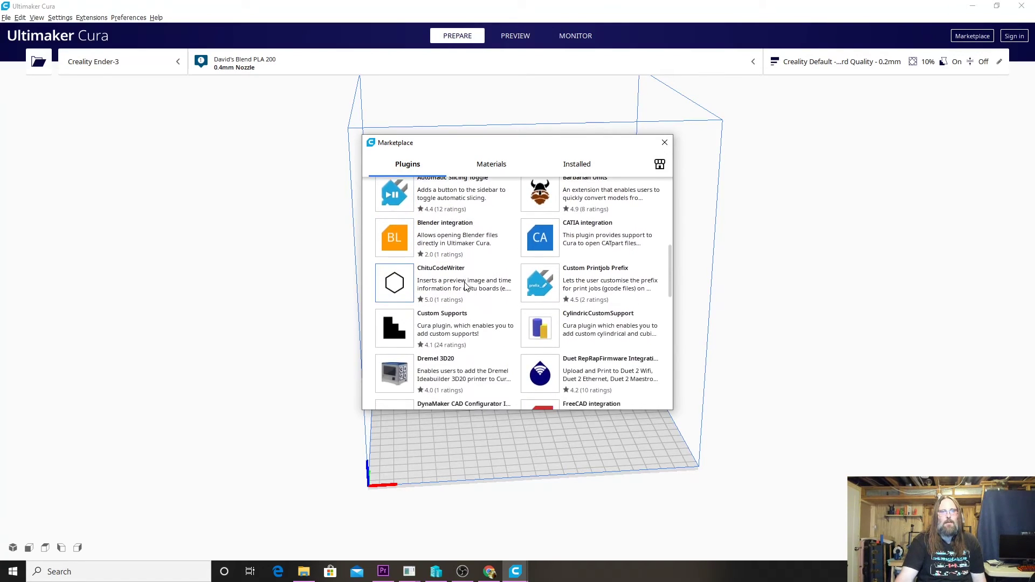
pyautogui.scroll(8, 467, 286)
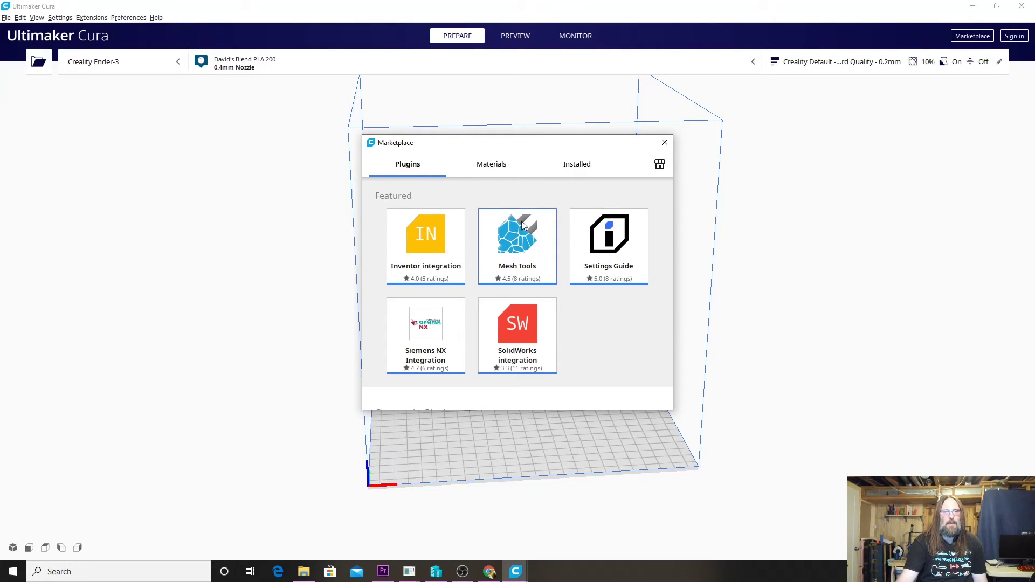
pyautogui.click(511, 246)
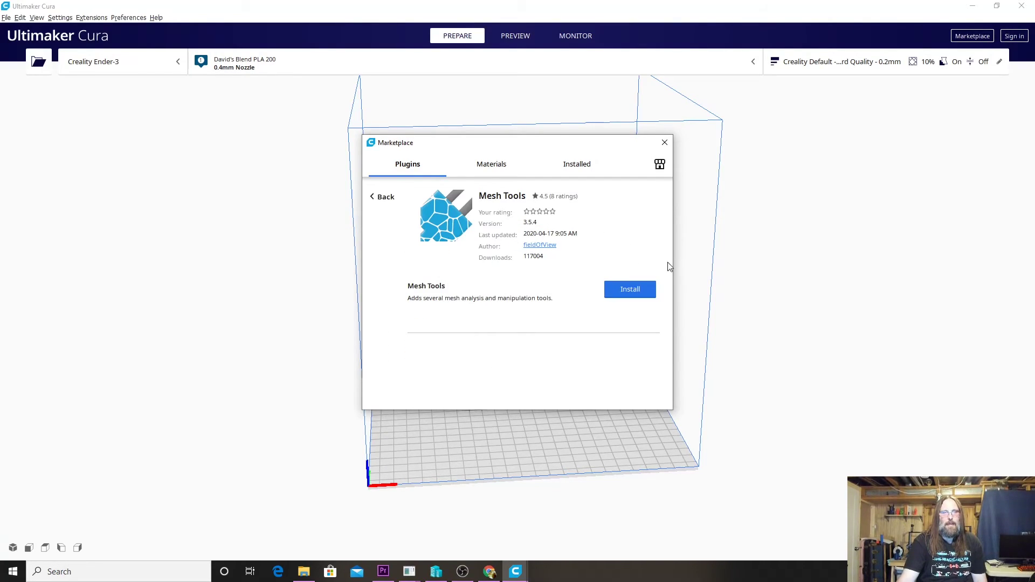
pyautogui.click(622, 289)
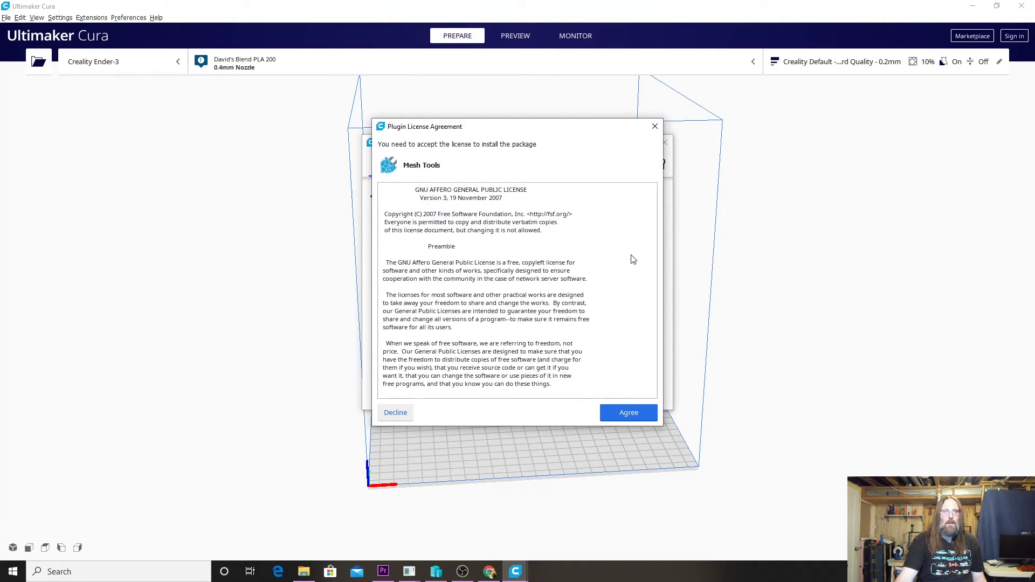
pyautogui.click(619, 414)
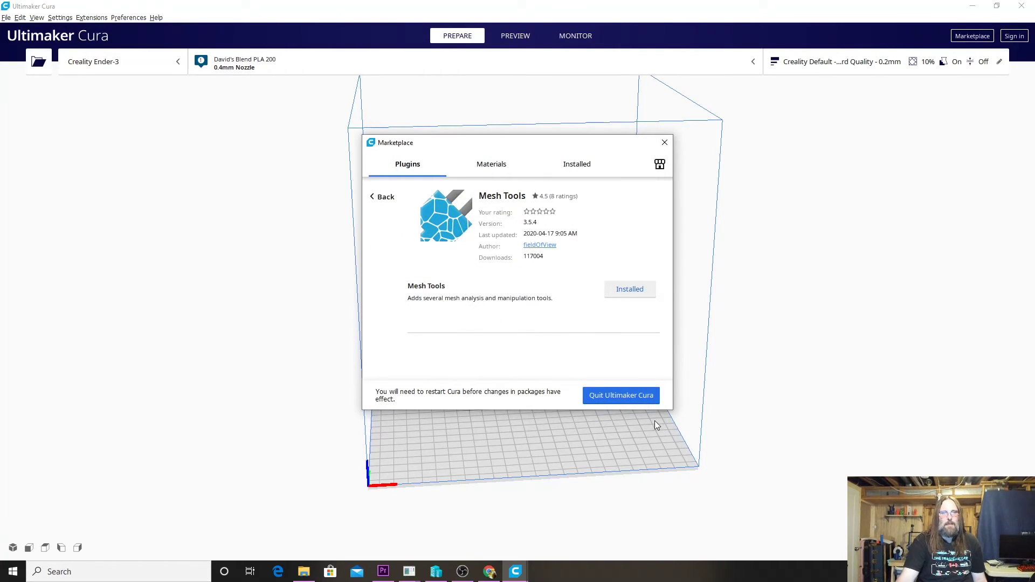
pyautogui.click(620, 397)
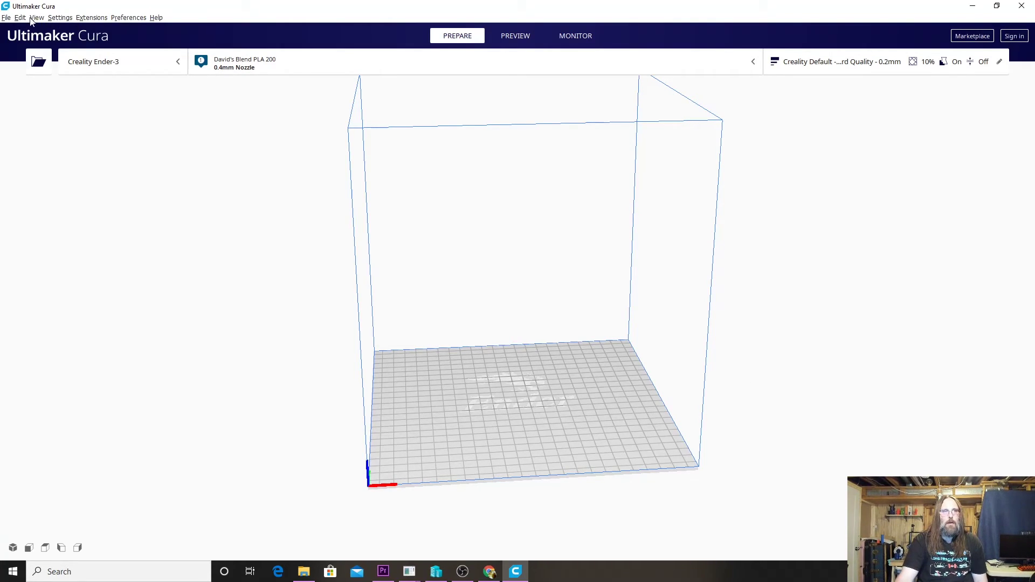
# Open TexturedCreeperHead.stl from the Downloads folder in Cura
pyautogui.click(8, 18)
pyautogui.click(17, 43)
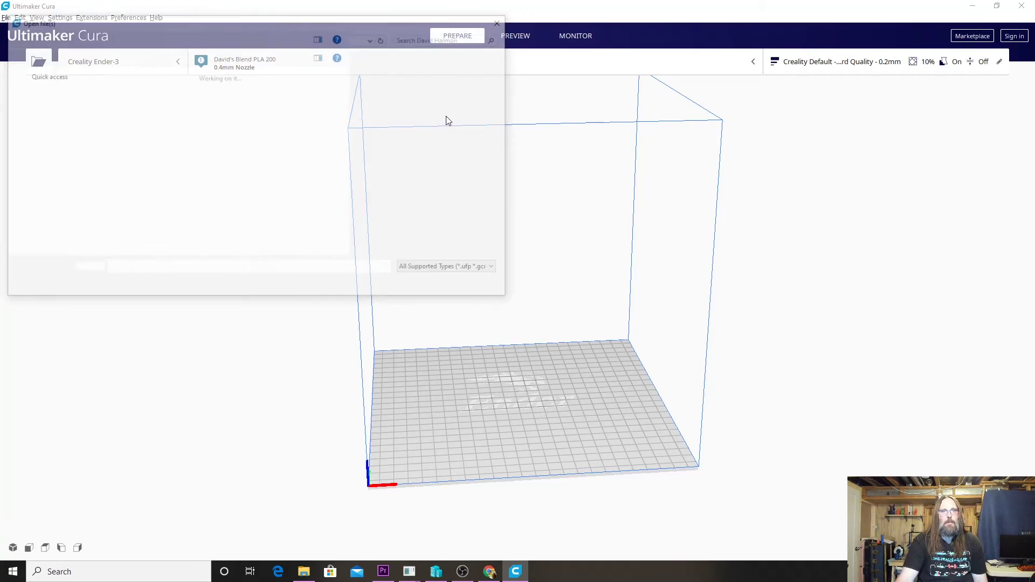
pyautogui.click(56, 107)
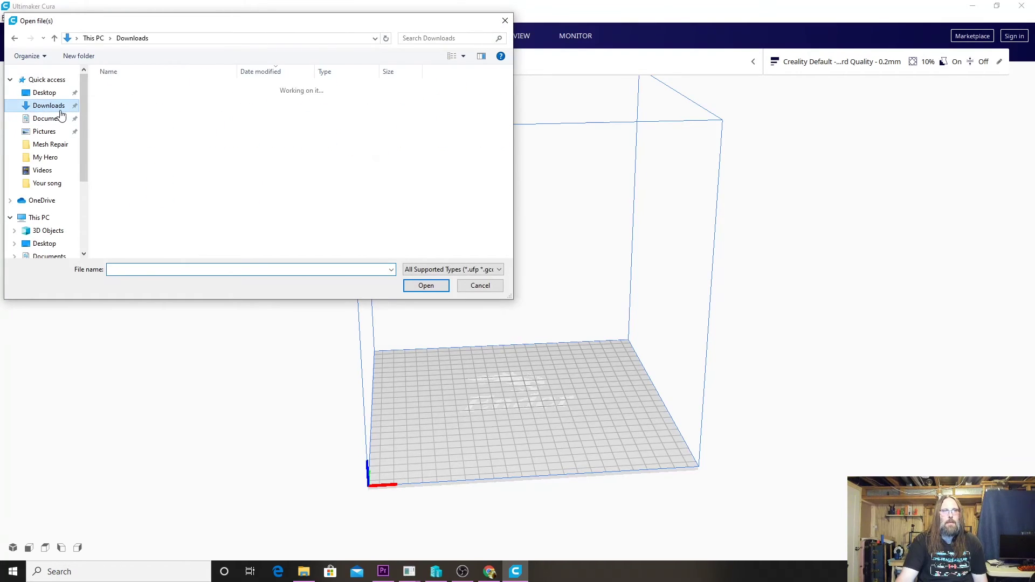
pyautogui.doubleClick(155, 114)
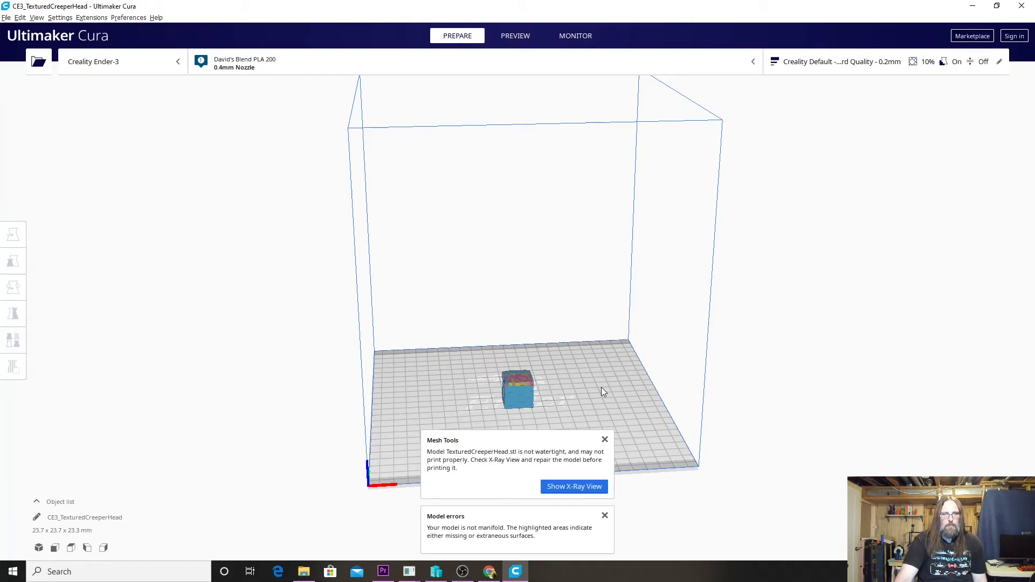
# Examine the highlighted surfaces of the creeper head up close from several angles and dismiss the model errors message
pyautogui.moveTo(600, 387); pyautogui.dragTo(587, 434, button='right')
pyautogui.scroll(-2, 541, 358)
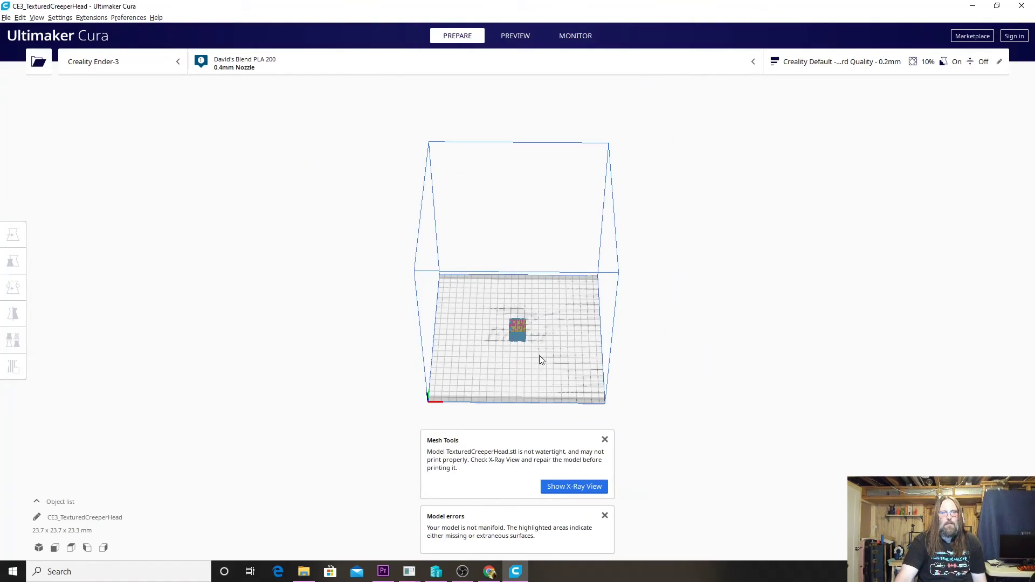
pyautogui.scroll(8, 559, 399)
pyautogui.scroll(5, 647, 253)
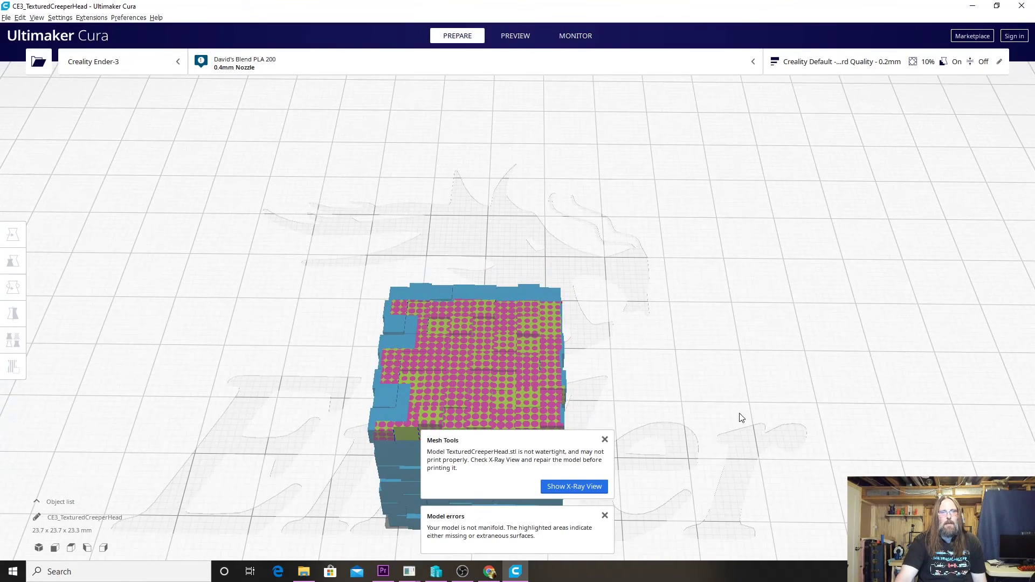
pyautogui.moveTo(740, 417); pyautogui.dragTo(739, 389, button='right')
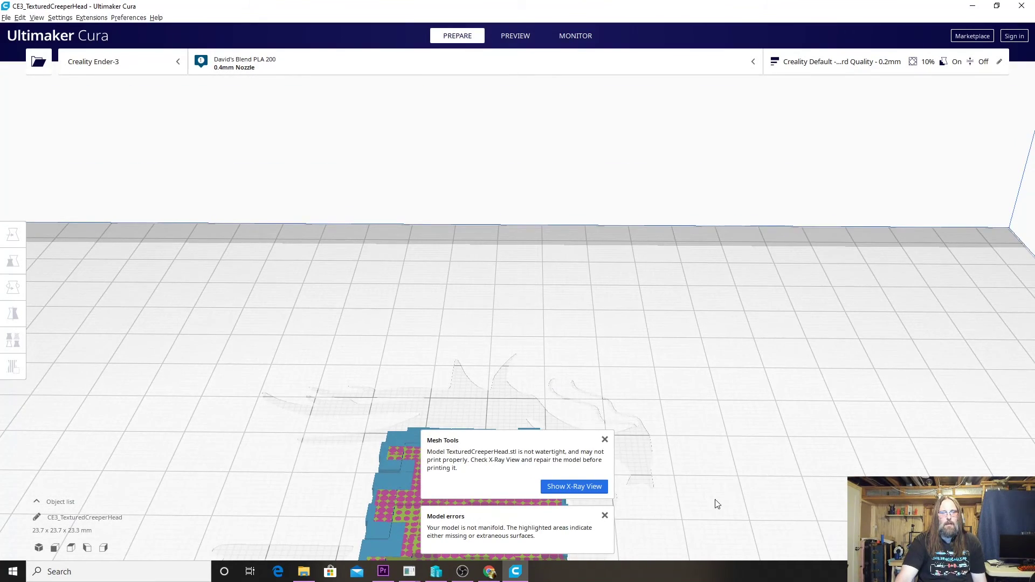
pyautogui.moveTo(714, 501); pyautogui.dragTo(654, 294, button='right')
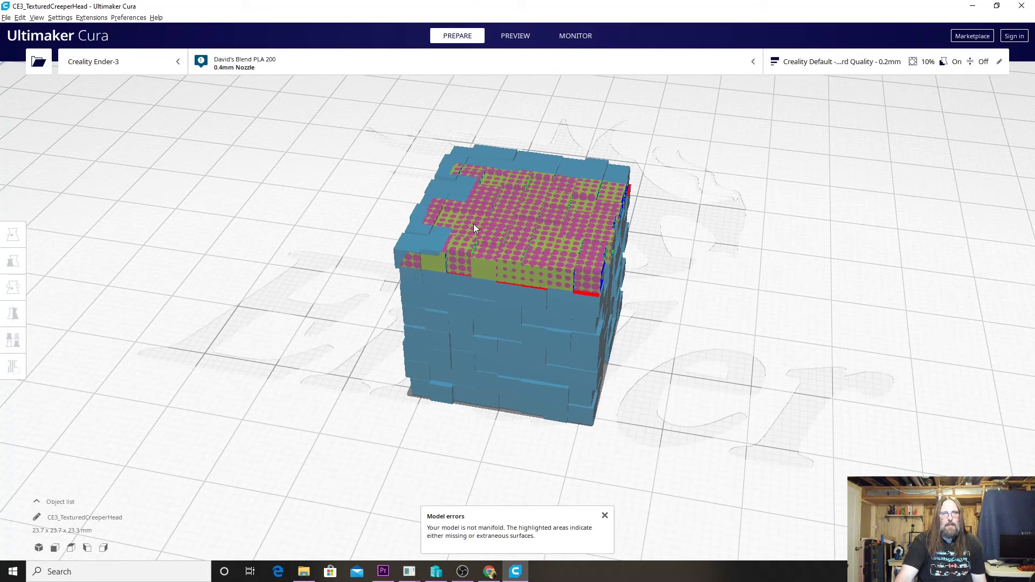
pyautogui.moveTo(474, 225); pyautogui.dragTo(583, 336, button='right')
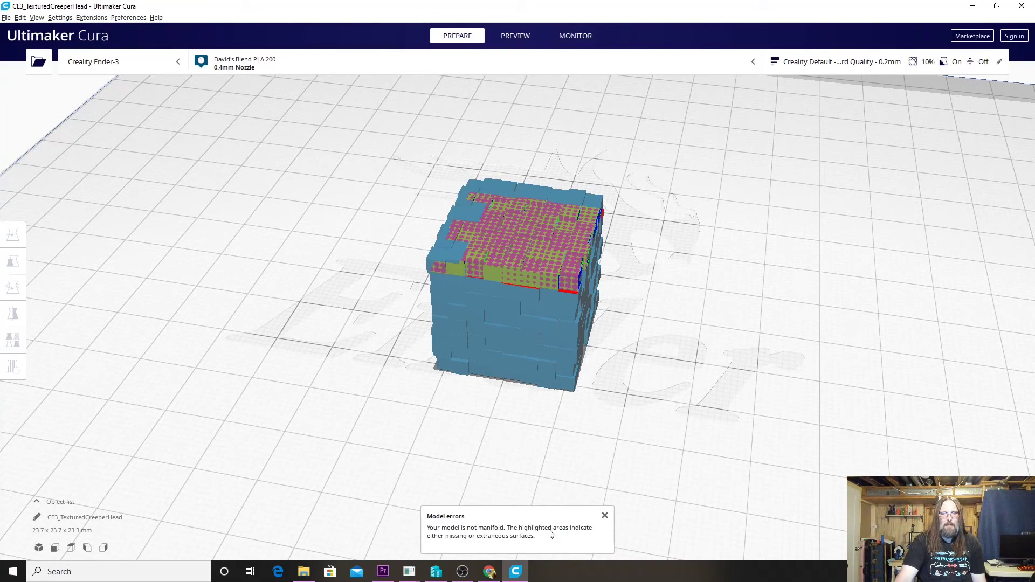
pyautogui.click(605, 516)
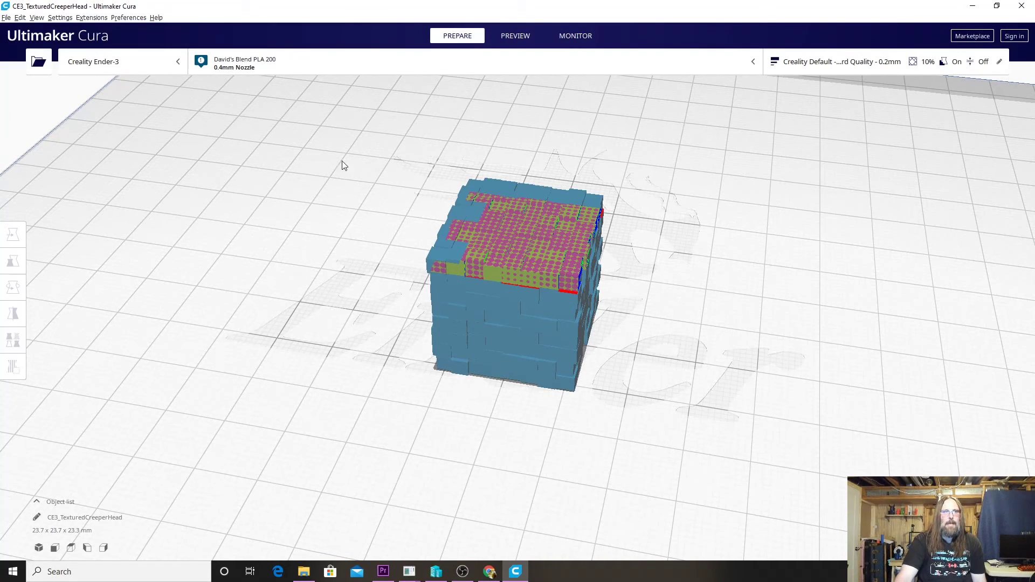
# Reload the creeper head model with Mesh Tools and run the Check models command on it
pyautogui.click(501, 318)
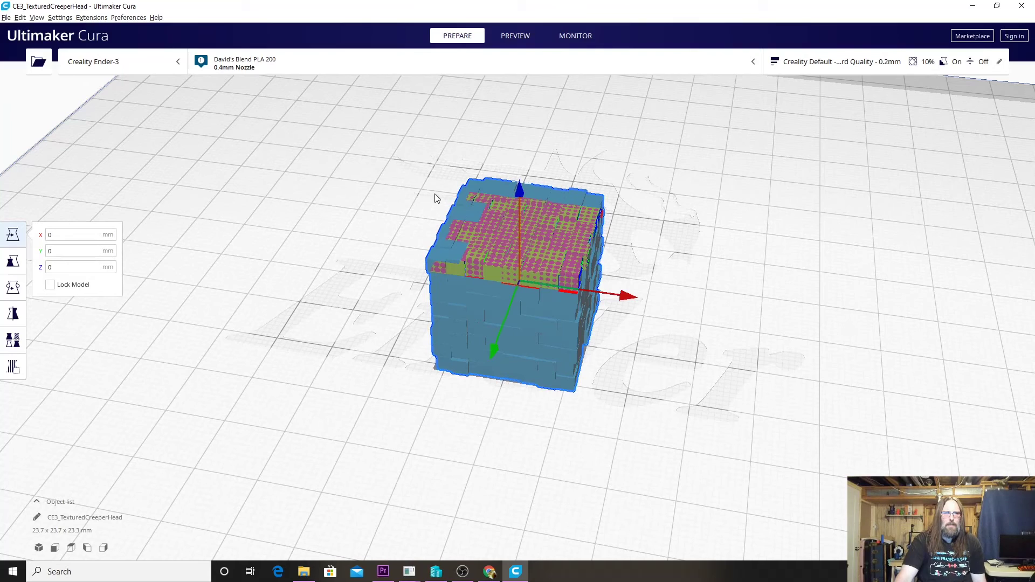
pyautogui.click(92, 18)
pyautogui.moveTo(98, 65)
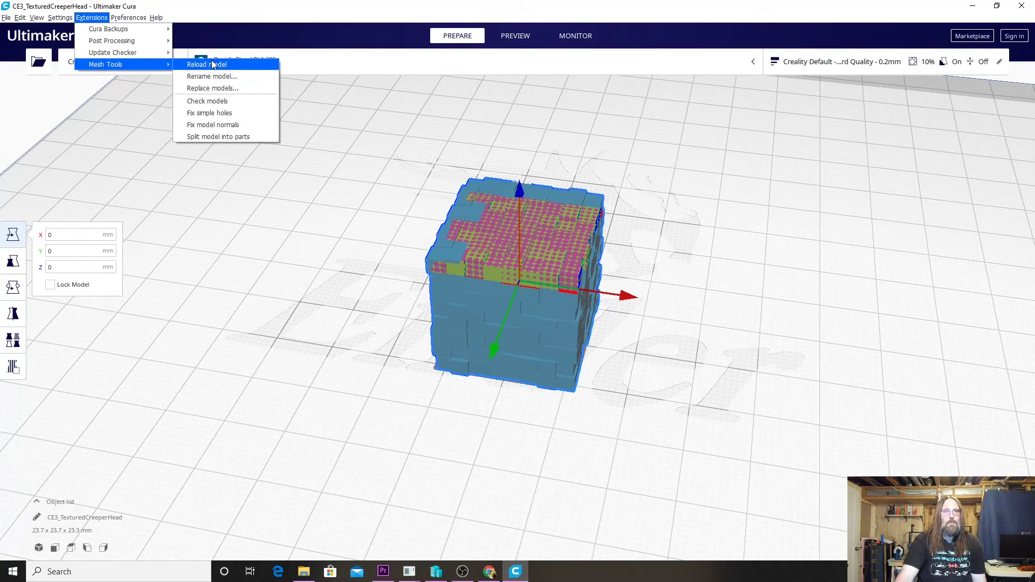
pyautogui.click(241, 70)
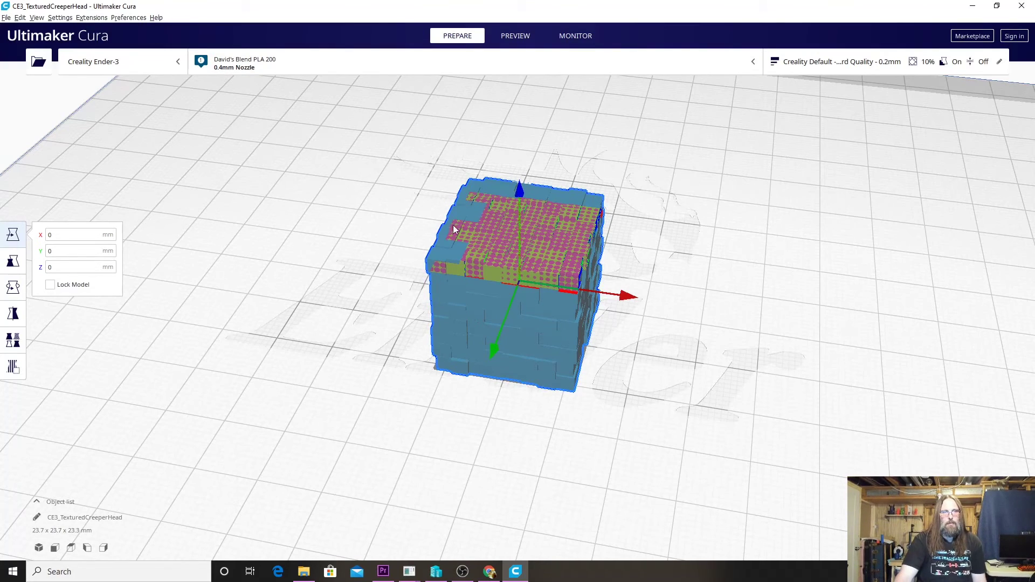
pyautogui.click(102, 18)
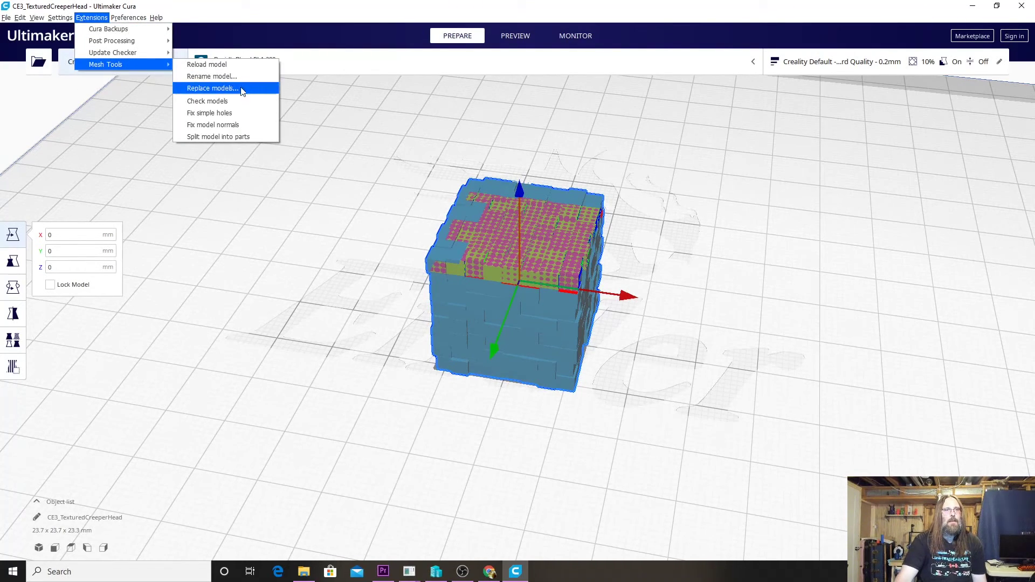
pyautogui.click(237, 102)
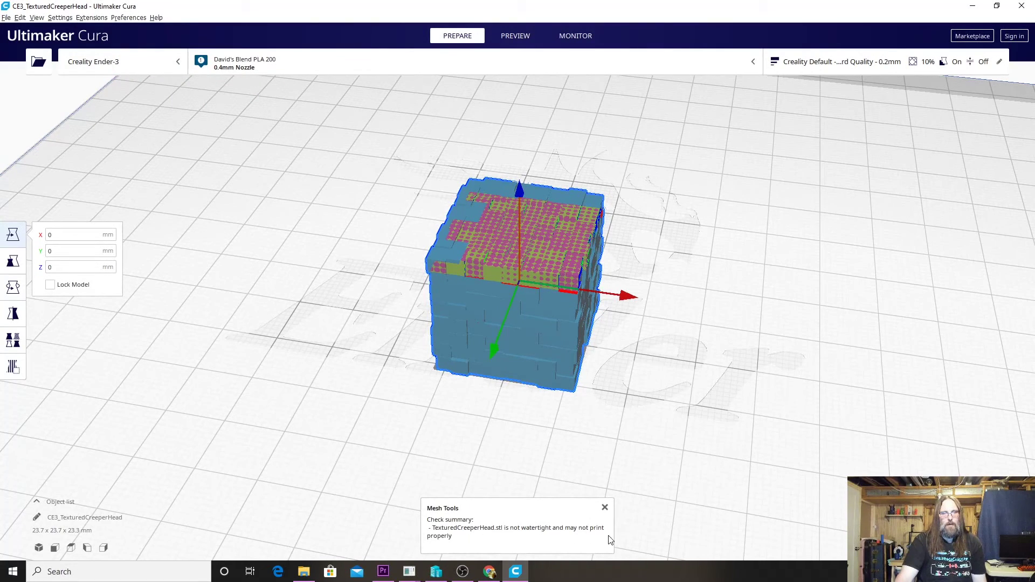
# Close the check summary, run Mesh Tools' Fix simple holes on the creeper head and dismiss its message
pyautogui.click(605, 508)
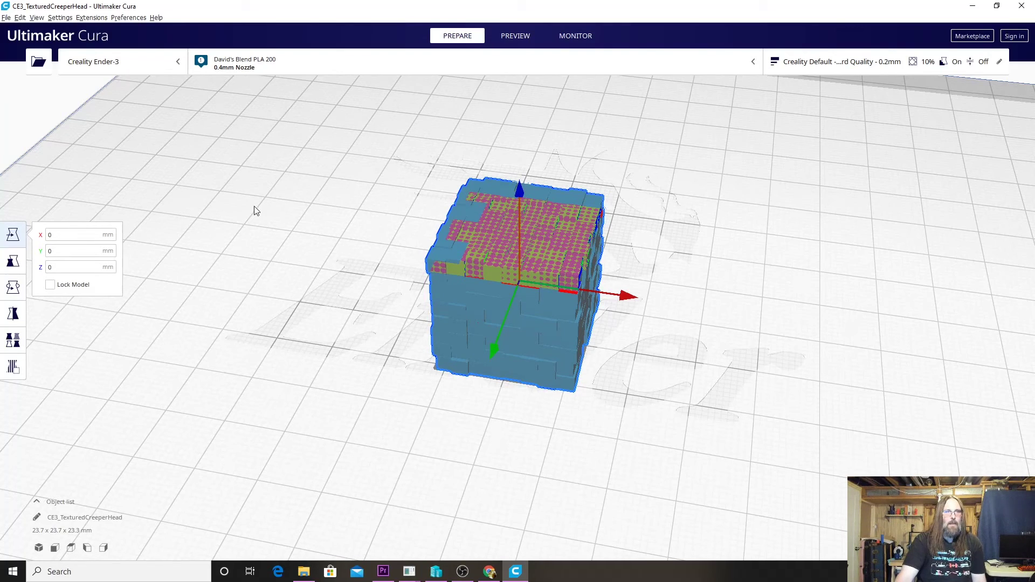
pyautogui.click(100, 18)
pyautogui.moveTo(103, 70)
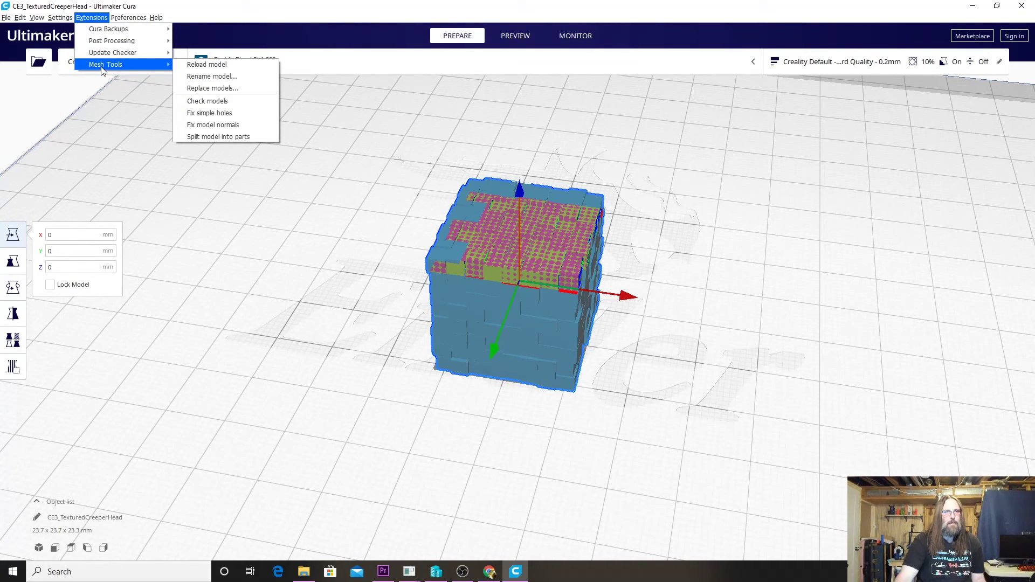
pyautogui.click(242, 114)
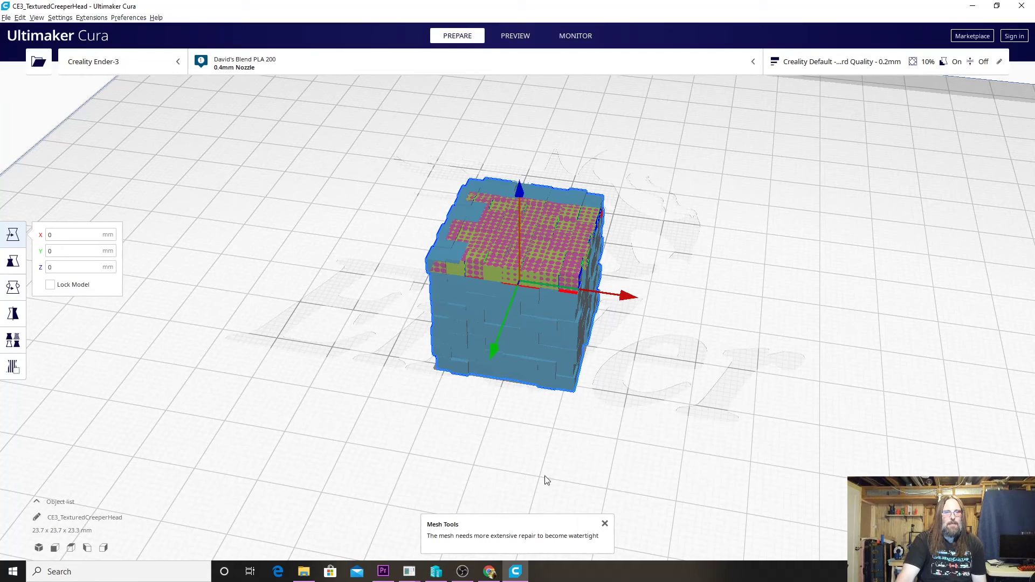
pyautogui.click(605, 524)
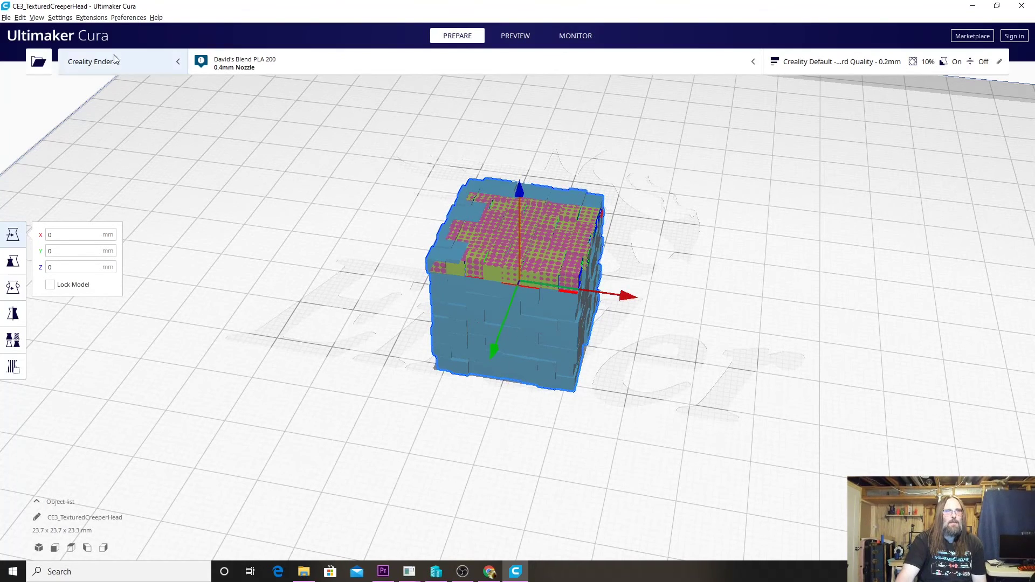
# Run Mesh Tools' Fix model normals on the creeper head model
pyautogui.click(92, 18)
pyautogui.moveTo(141, 65)
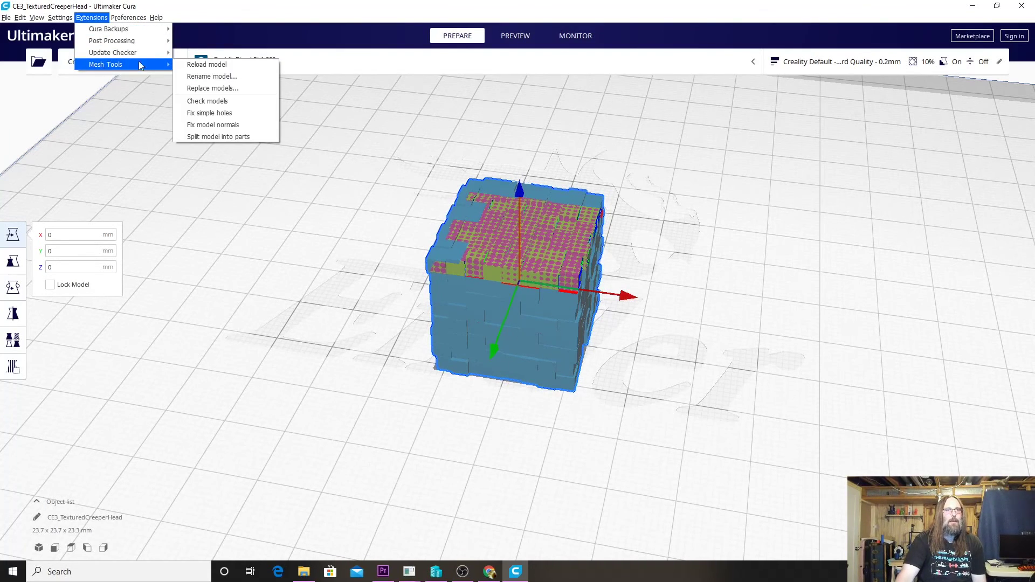
pyautogui.click(232, 127)
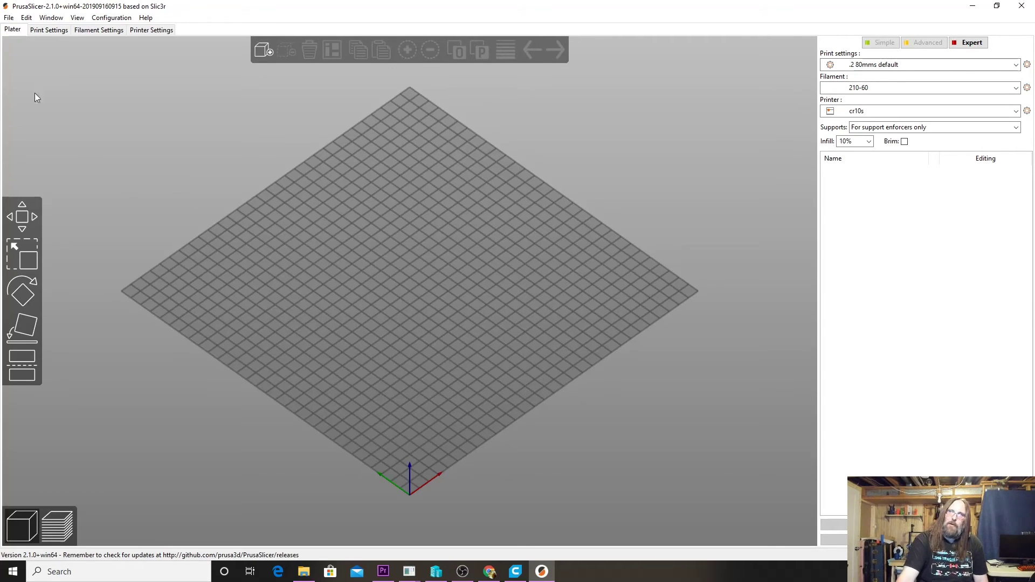
# In PrusaSlicer, import TexturedCreeperHead.stl from the Downloads folder onto the plate
pyautogui.click(8, 18)
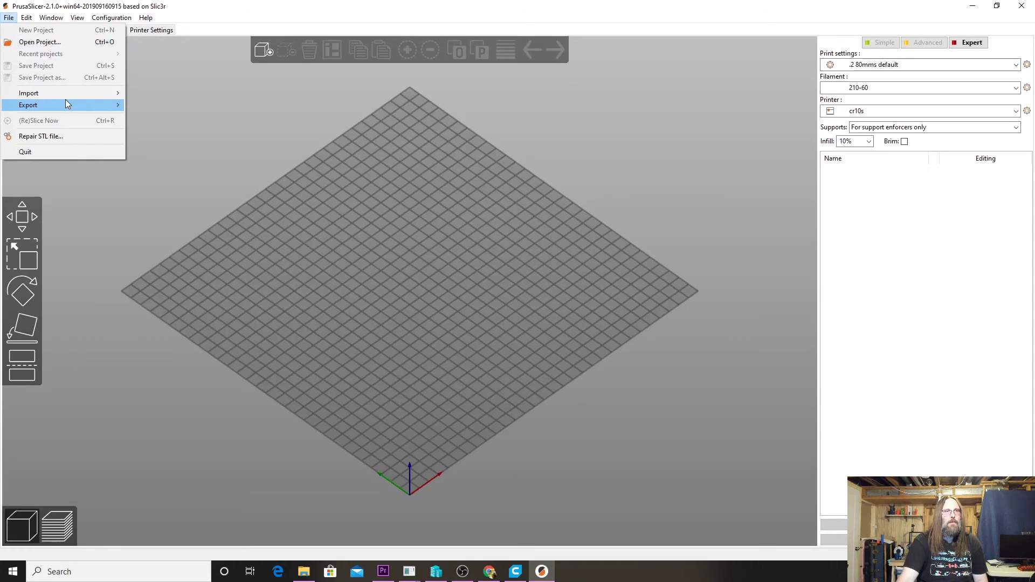
pyautogui.moveTo(66, 100)
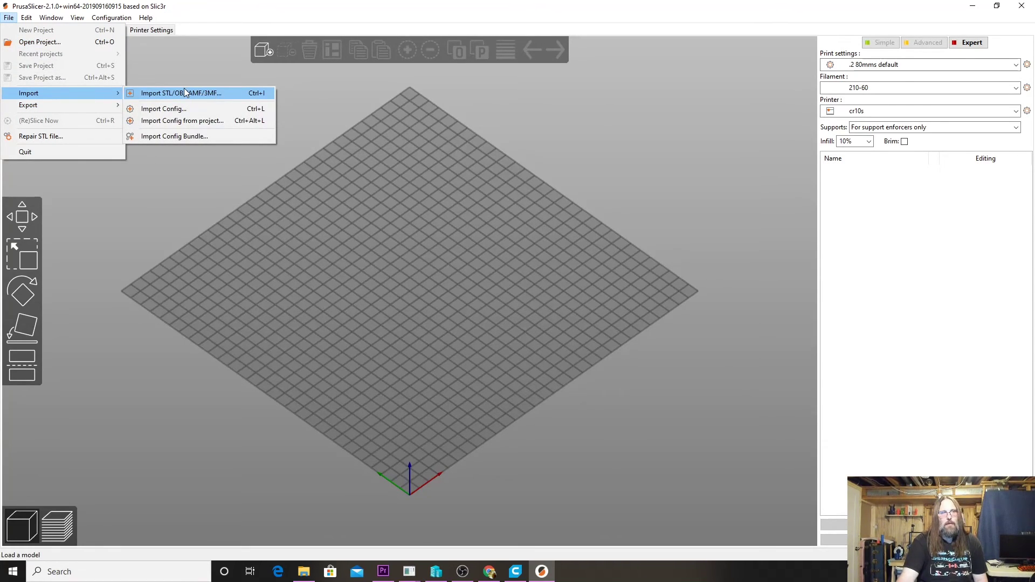
pyautogui.click(185, 92)
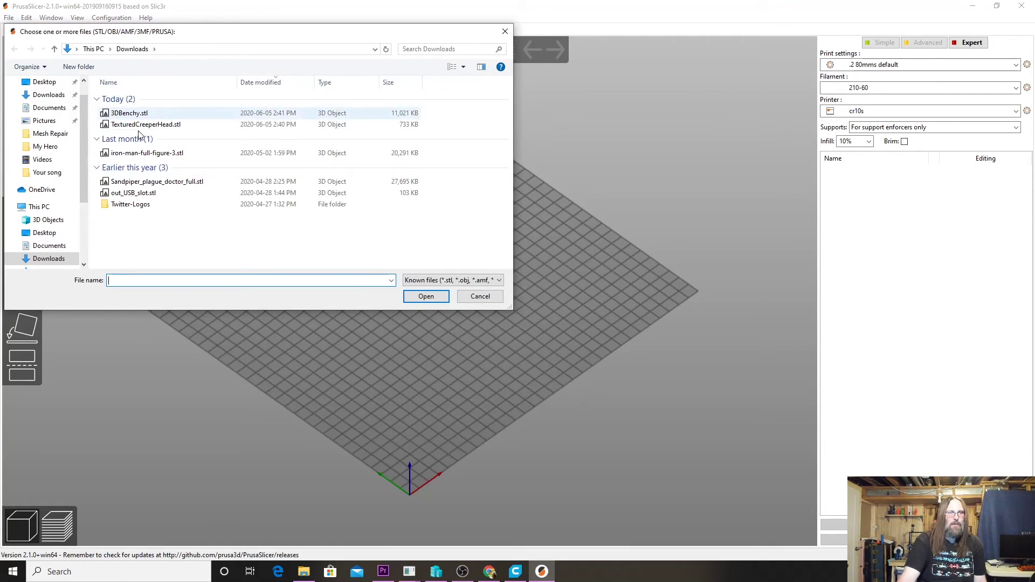
pyautogui.doubleClick(142, 124)
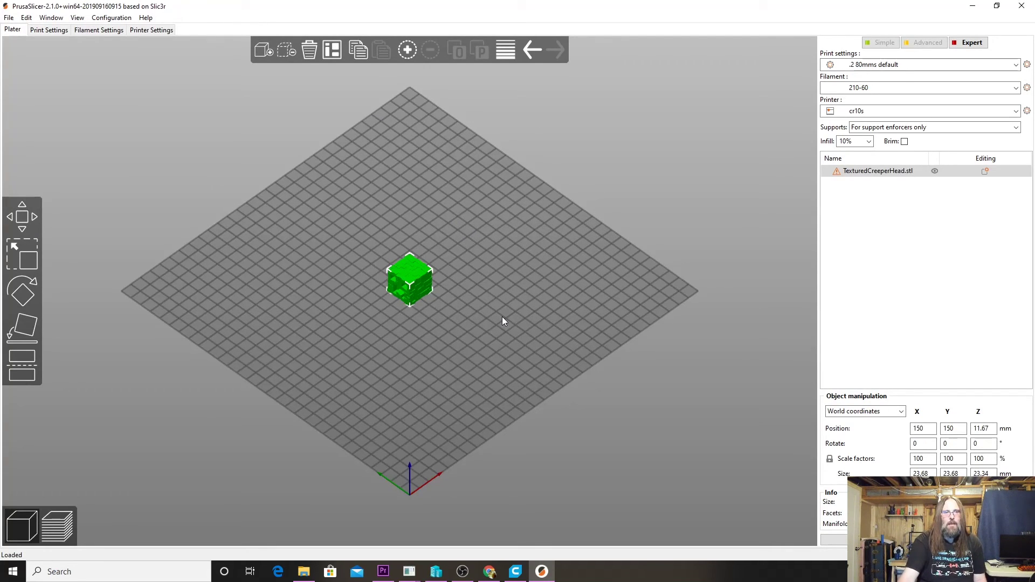
# Inspect the imported creeper head up close, repair its flagged mesh errors through the Netfabb service and acknowledge the result
pyautogui.moveTo(572, 335); pyautogui.dragTo(455, 302)
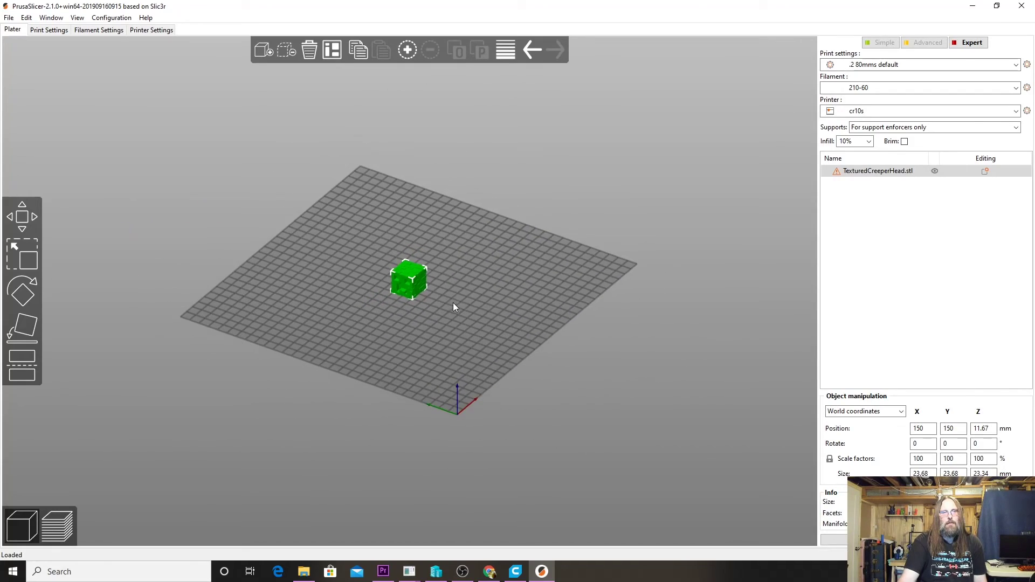
pyautogui.scroll(8, 397, 370)
pyautogui.moveTo(459, 414); pyautogui.dragTo(295, 383)
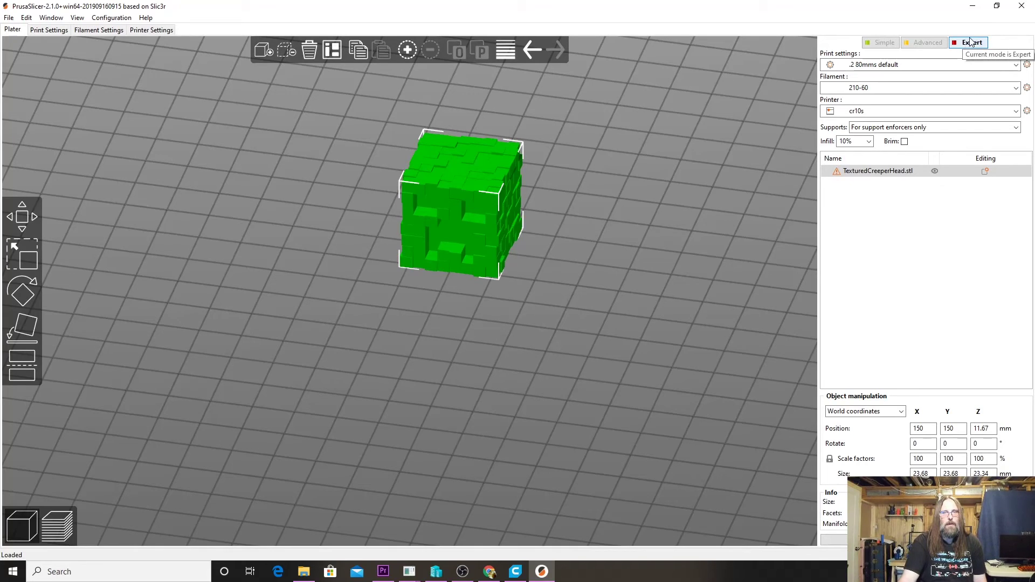
pyautogui.moveTo(843, 171)
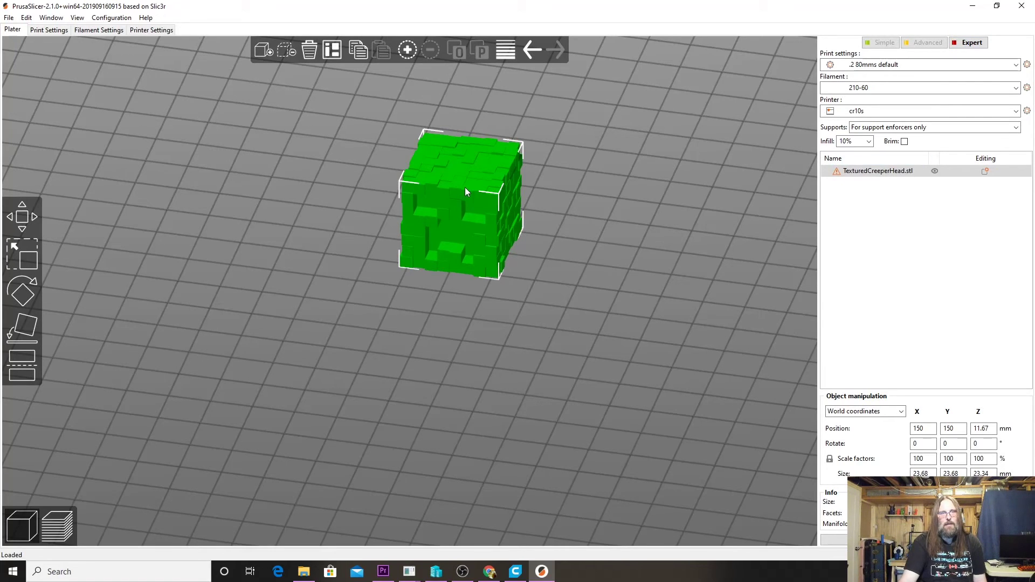
pyautogui.click(626, 233)
pyautogui.click(483, 198)
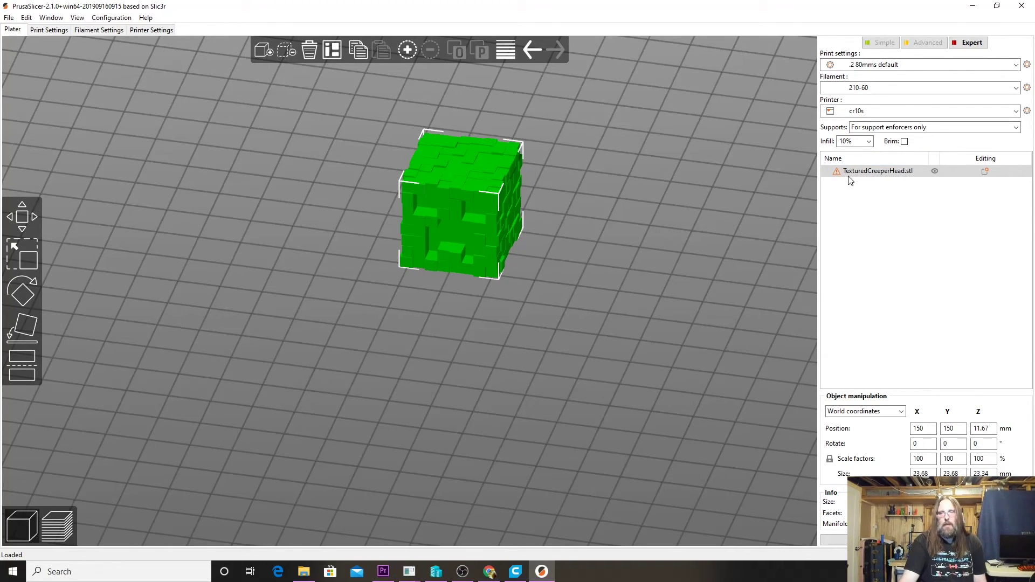
pyautogui.moveTo(839, 173)
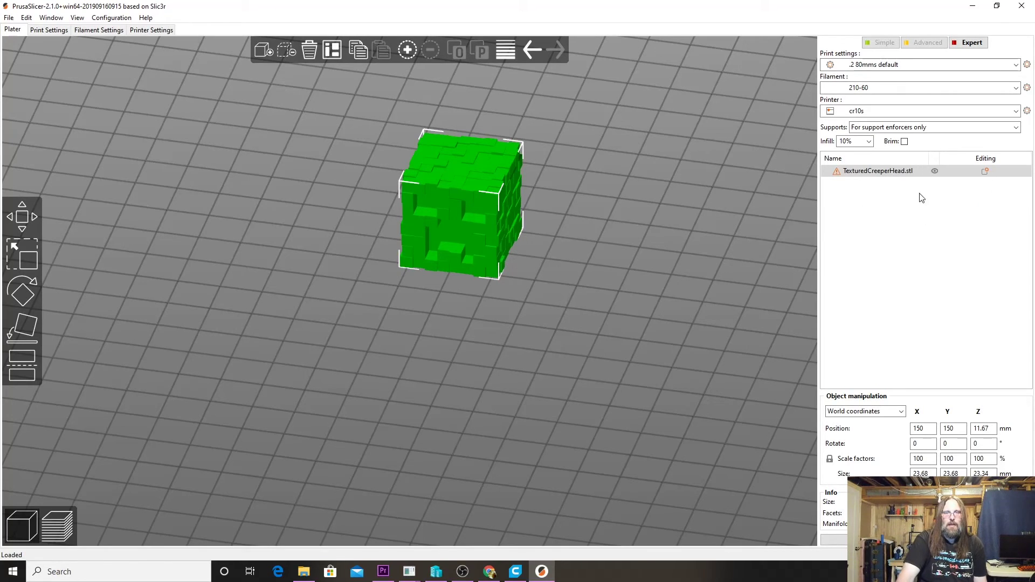
pyautogui.rightClick(839, 178)
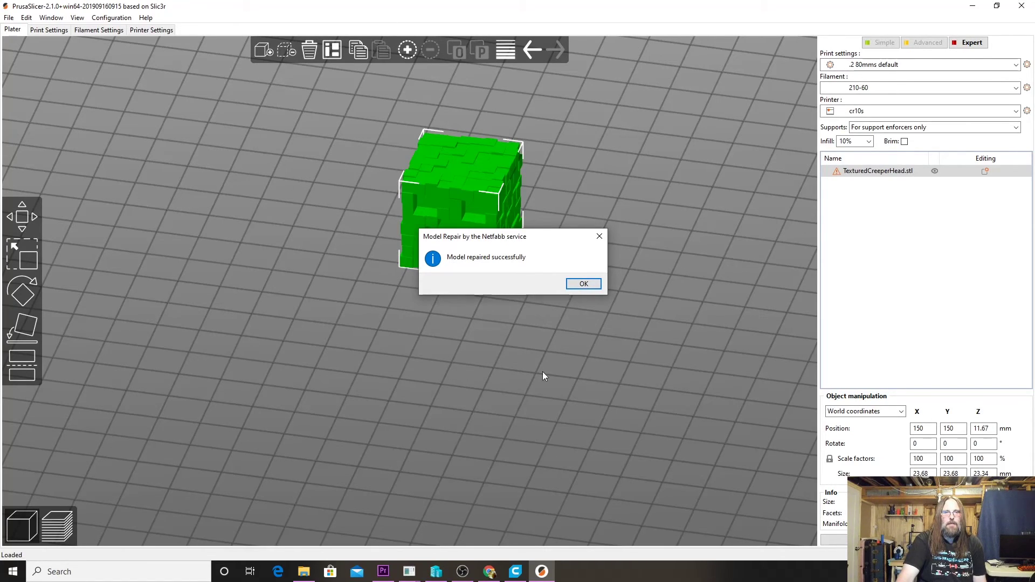
pyautogui.click(572, 285)
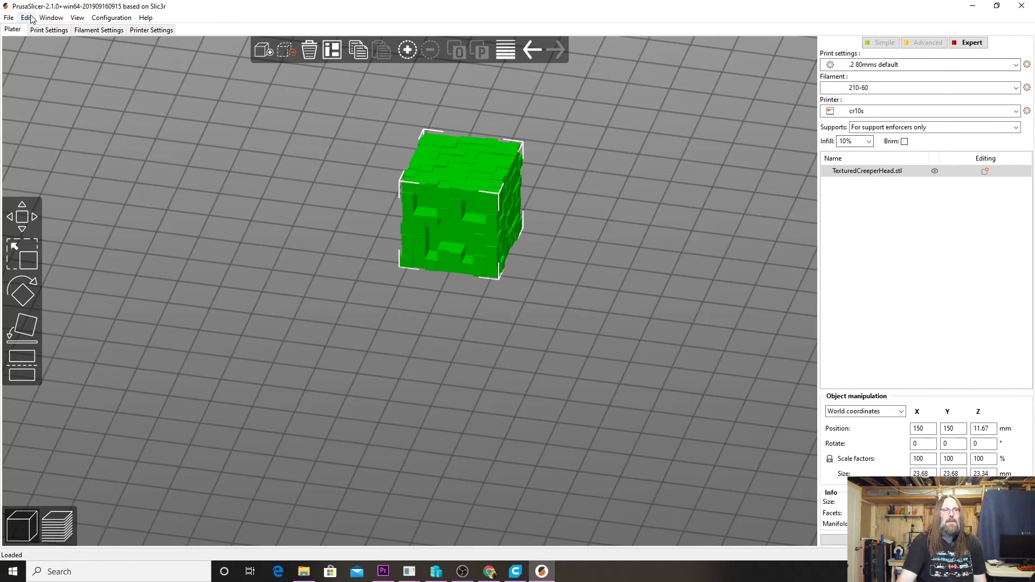
pyautogui.click(9, 17)
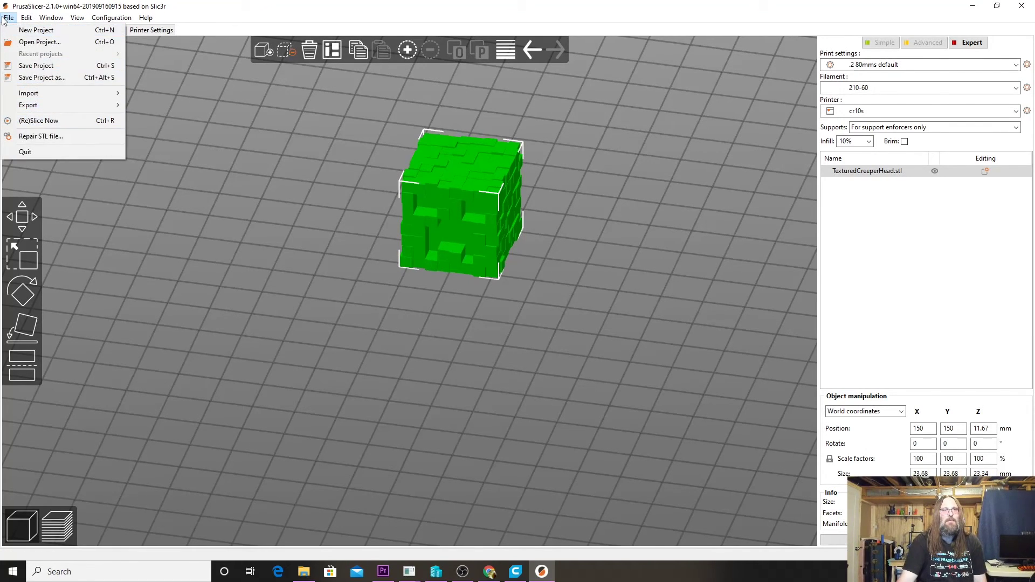
pyautogui.moveTo(40, 106)
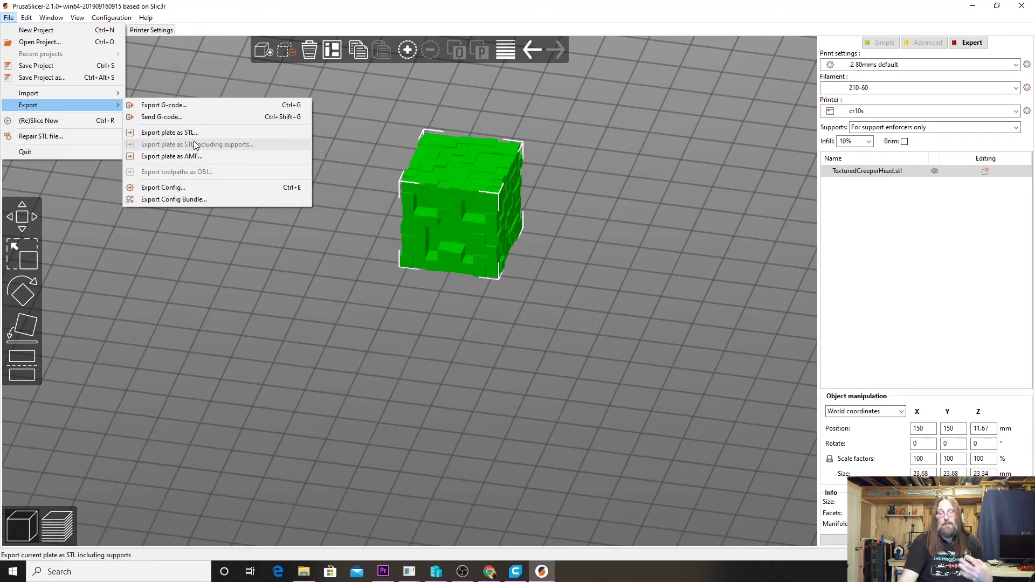
pyautogui.click(612, 216)
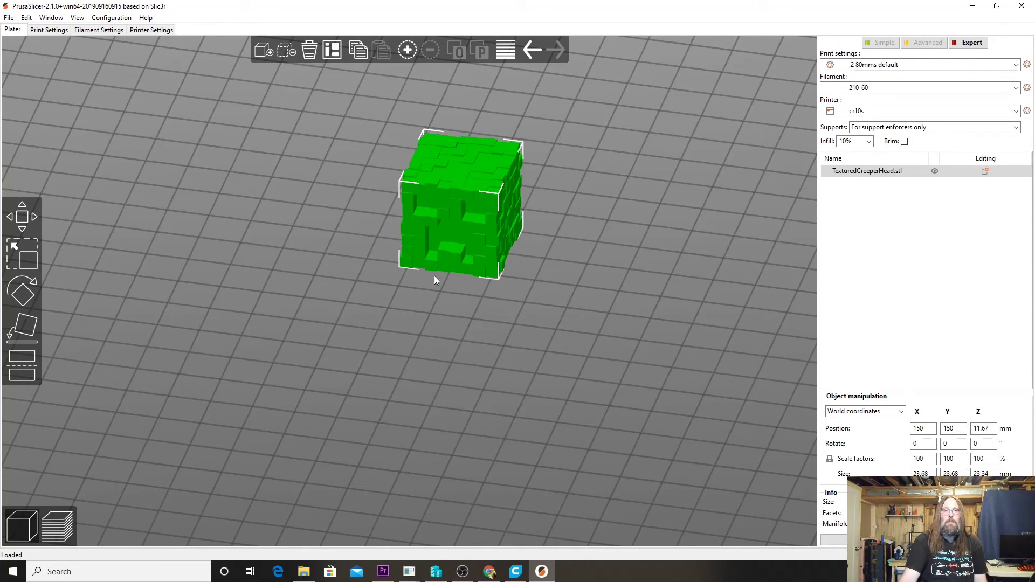
# Run Fix through the Netfabb on the creeper head directly from the model on the plate and close the result message
pyautogui.rightClick(454, 174)
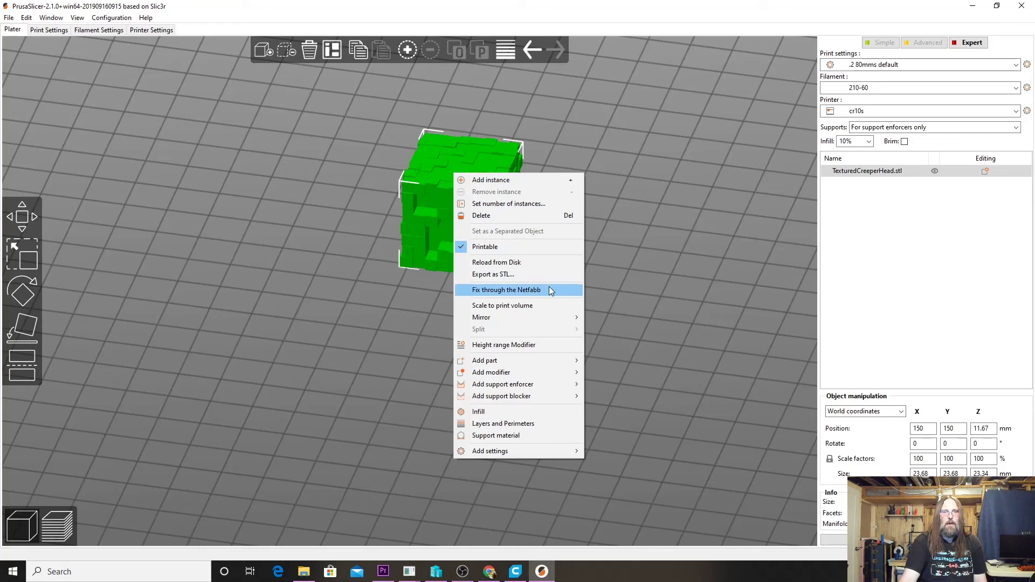
pyautogui.click(498, 291)
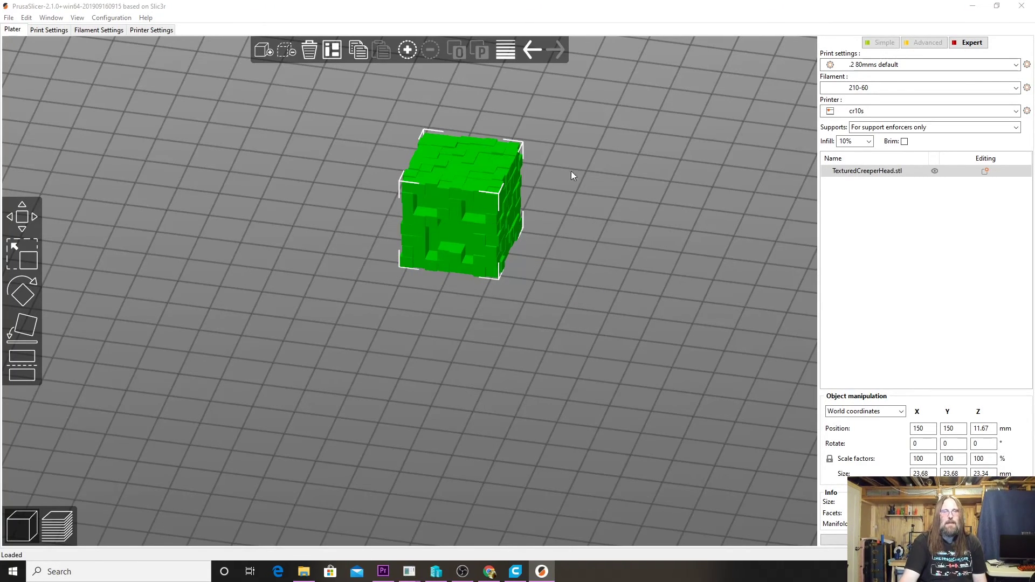
pyautogui.click(571, 286)
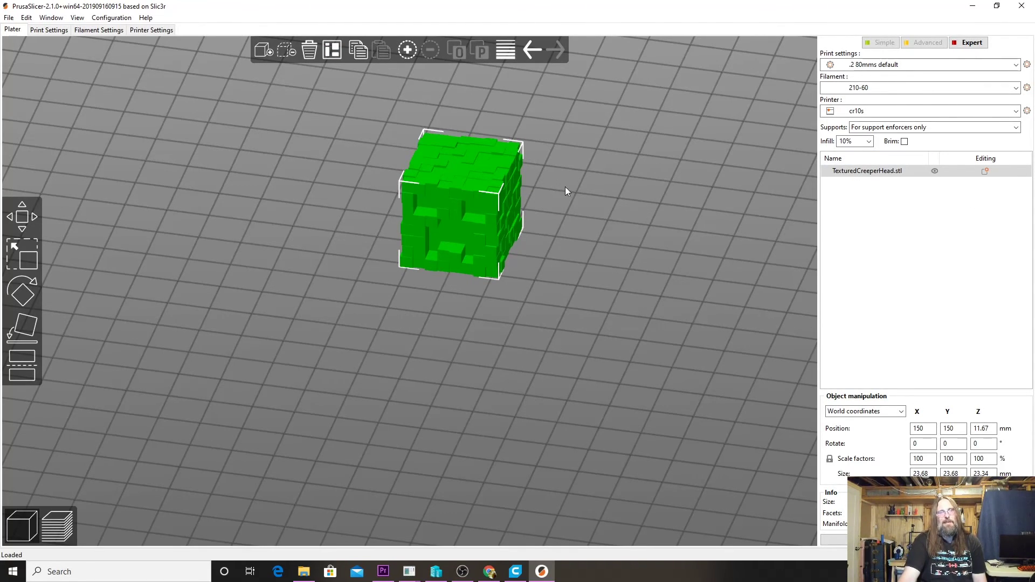
pyautogui.moveTo(617, 197); pyautogui.dragTo(619, 256, button='middle')
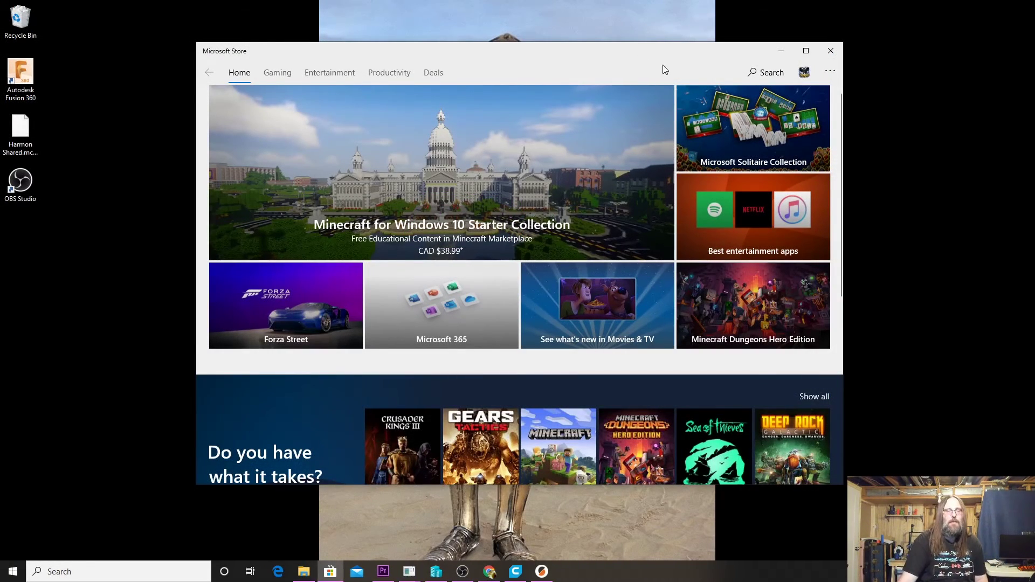
# Switch to the Microsoft Store, search for 3D Builder and install the app
pyautogui.click(767, 72)
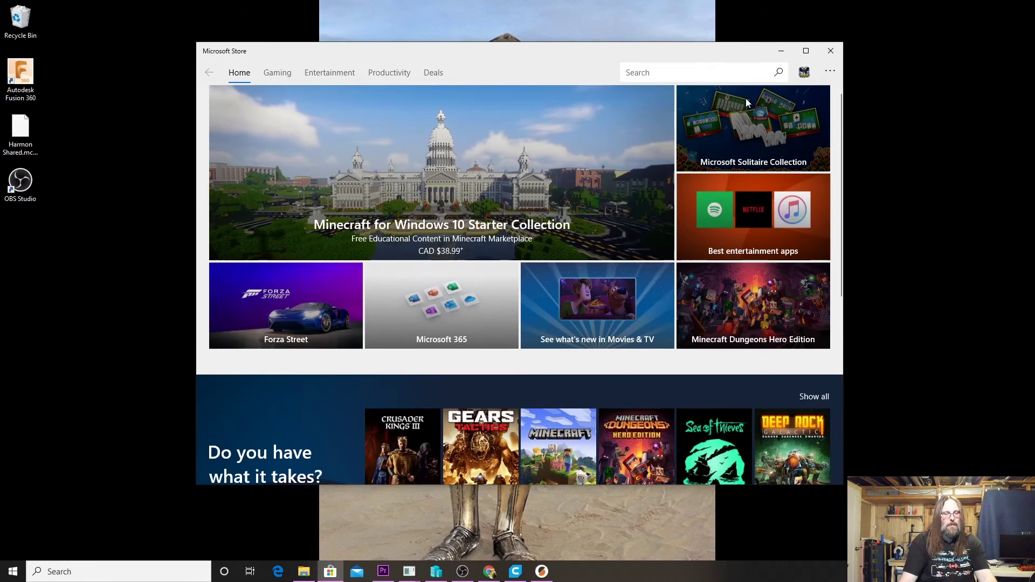
pyautogui.write('3d ')
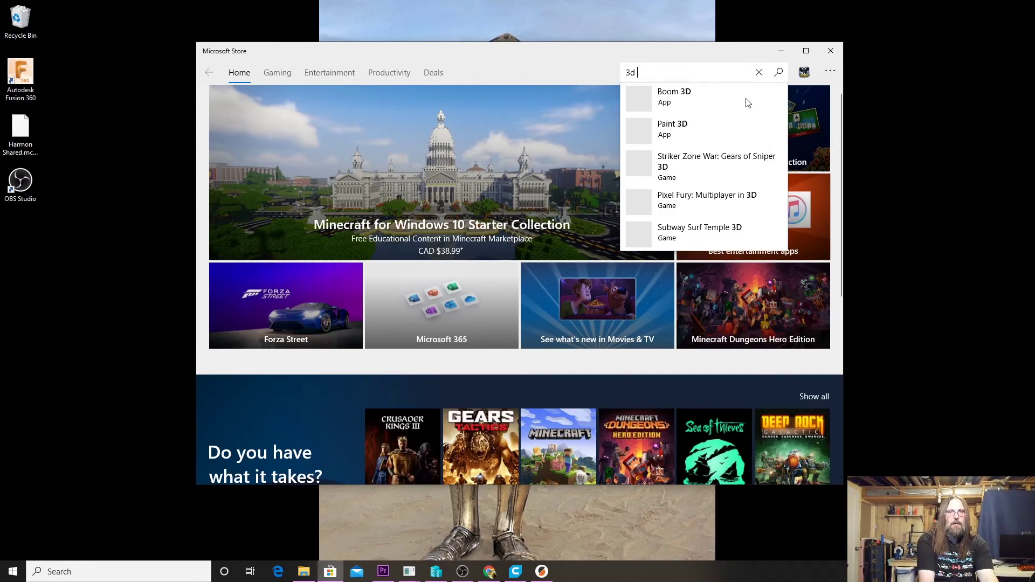
pyautogui.write('bui')
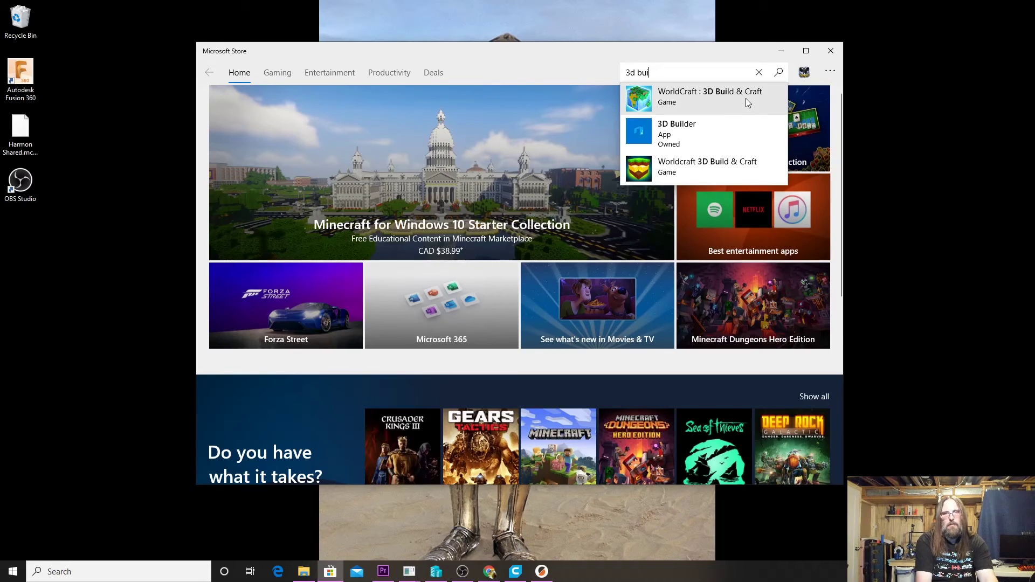
pyautogui.write('lder')
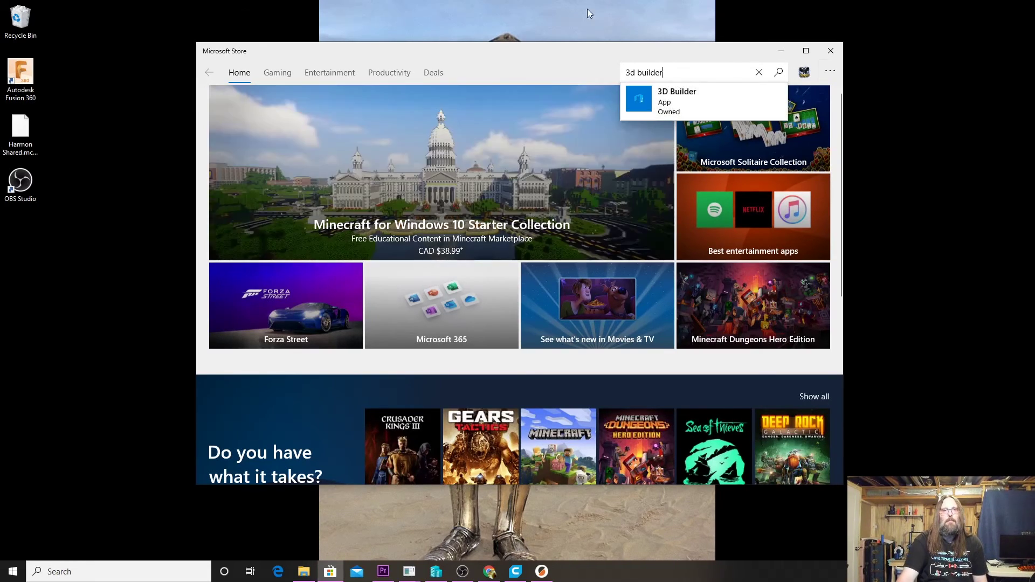
pyautogui.click(647, 95)
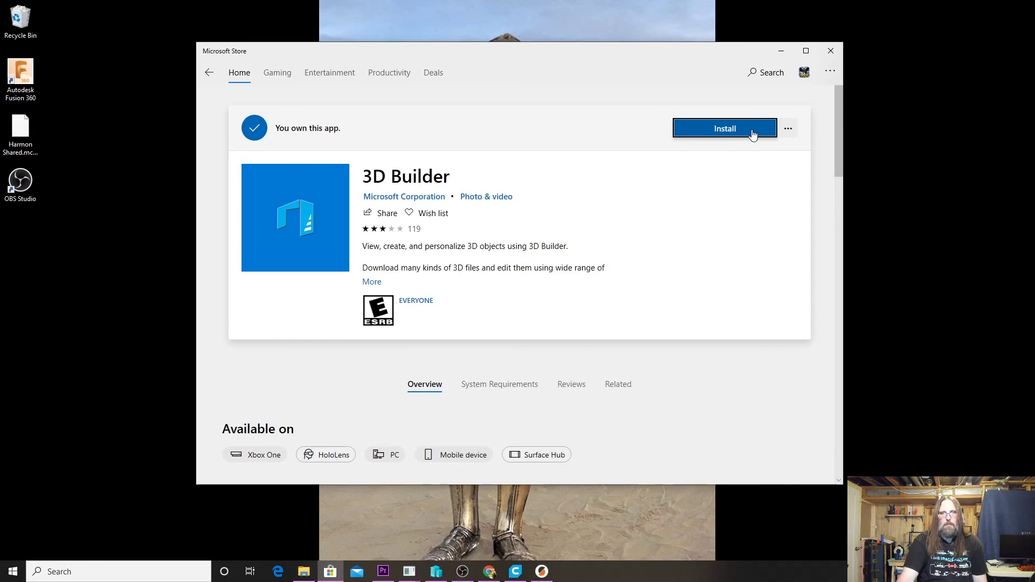
pyautogui.click(722, 130)
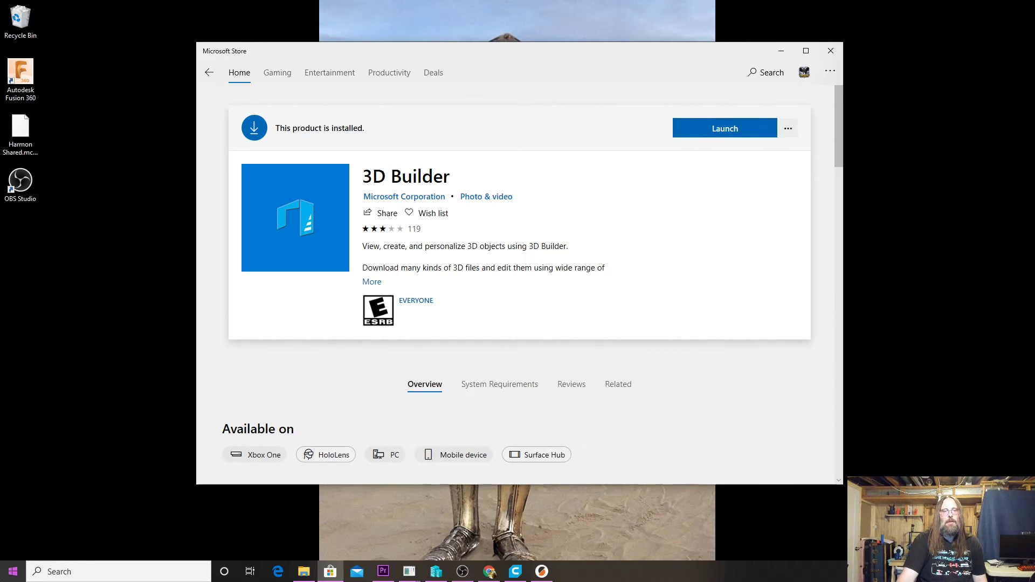
# Launch the newly installed 3D Builder app from its store page
pyautogui.click(13, 571)
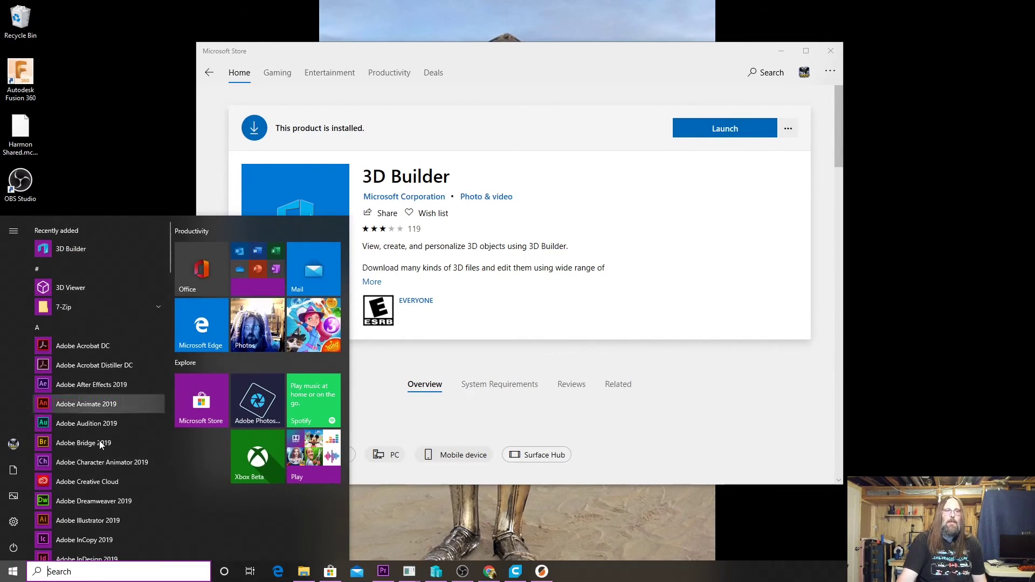
pyautogui.click(767, 201)
pyautogui.click(728, 133)
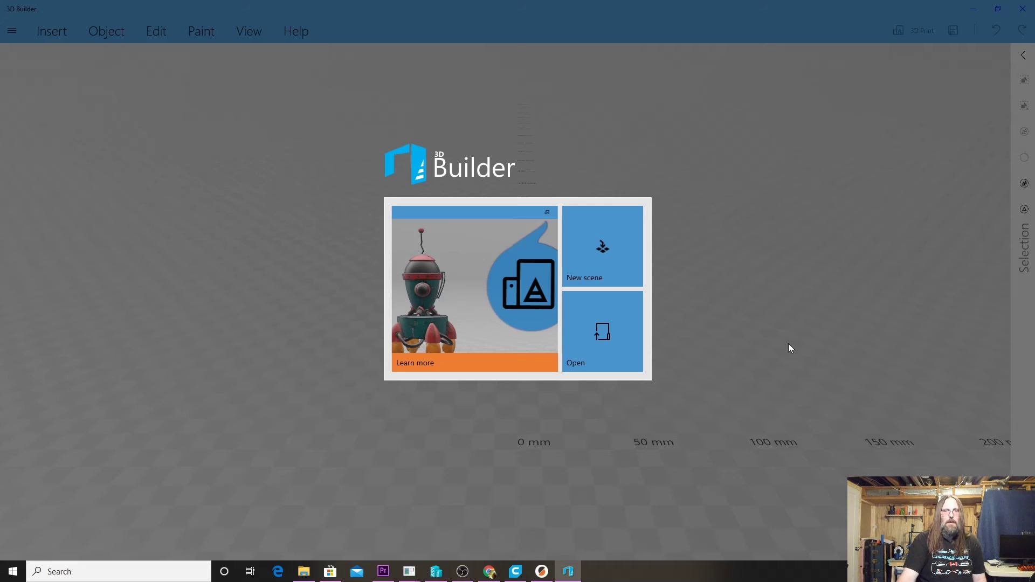
# Load TexturedCreeperHead.stl from the Downloads folder into 3D Builder and import the model with millimetres as its units
pyautogui.click(601, 351)
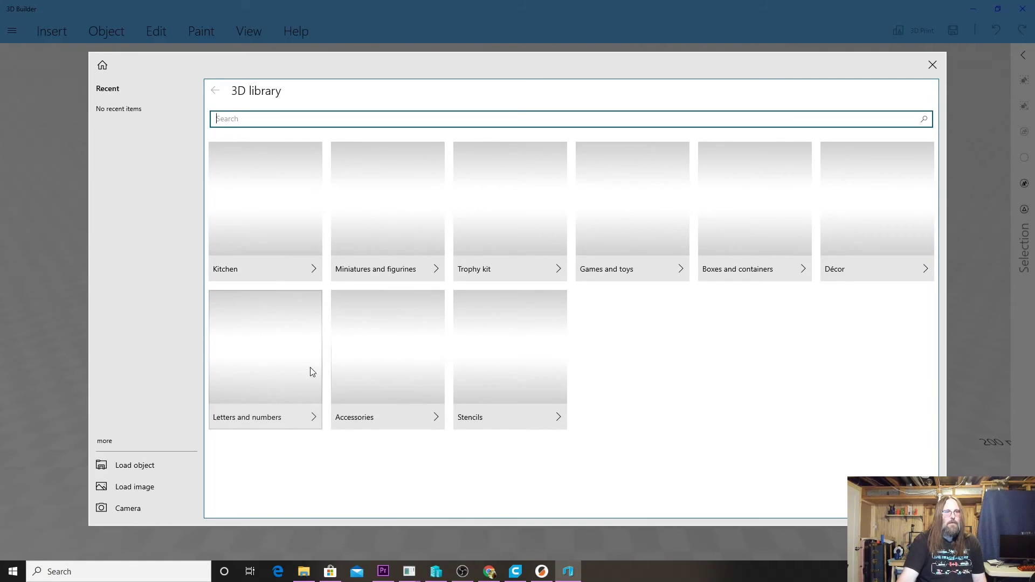
pyautogui.click(135, 468)
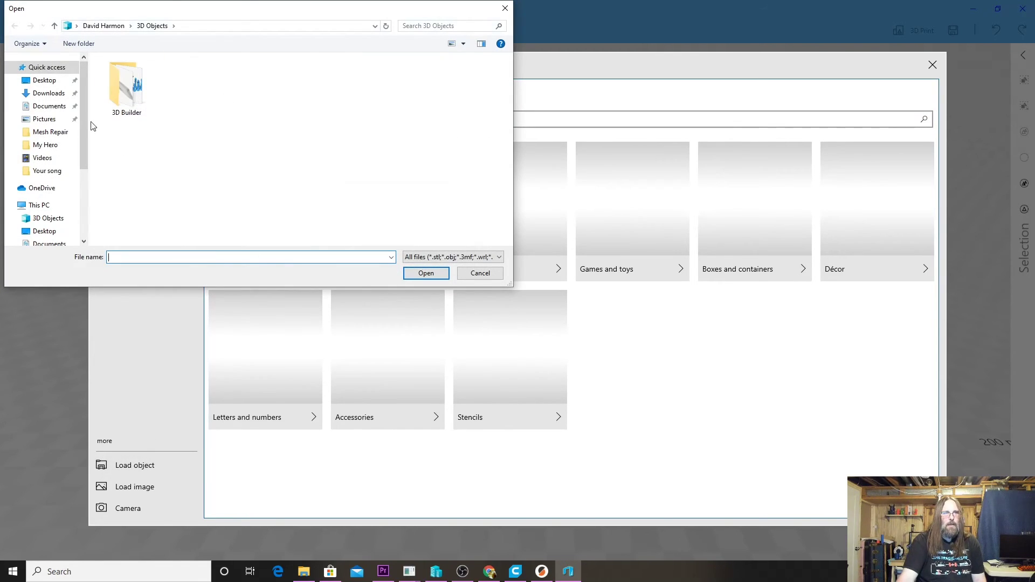
pyautogui.click(49, 95)
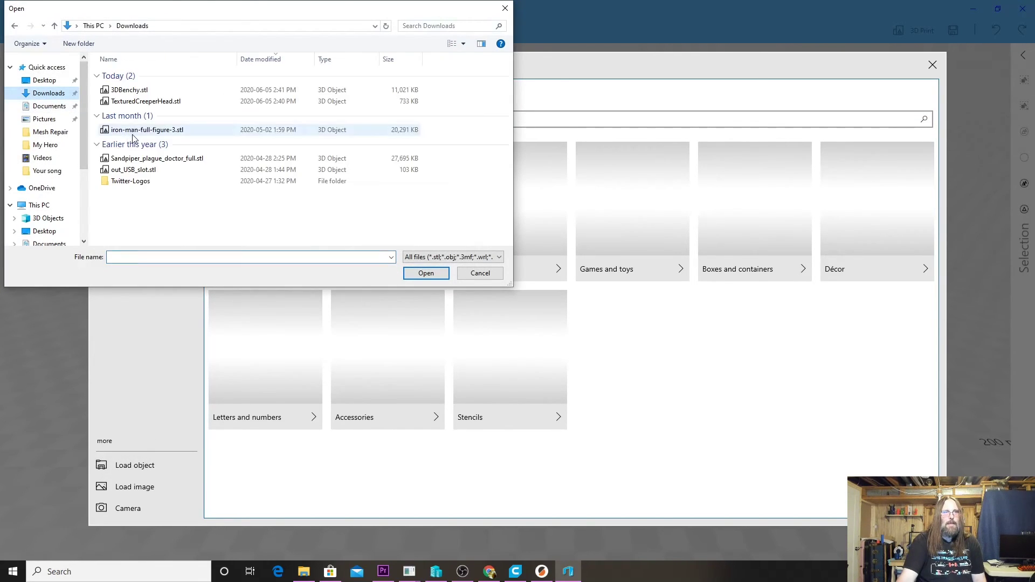
pyautogui.doubleClick(145, 102)
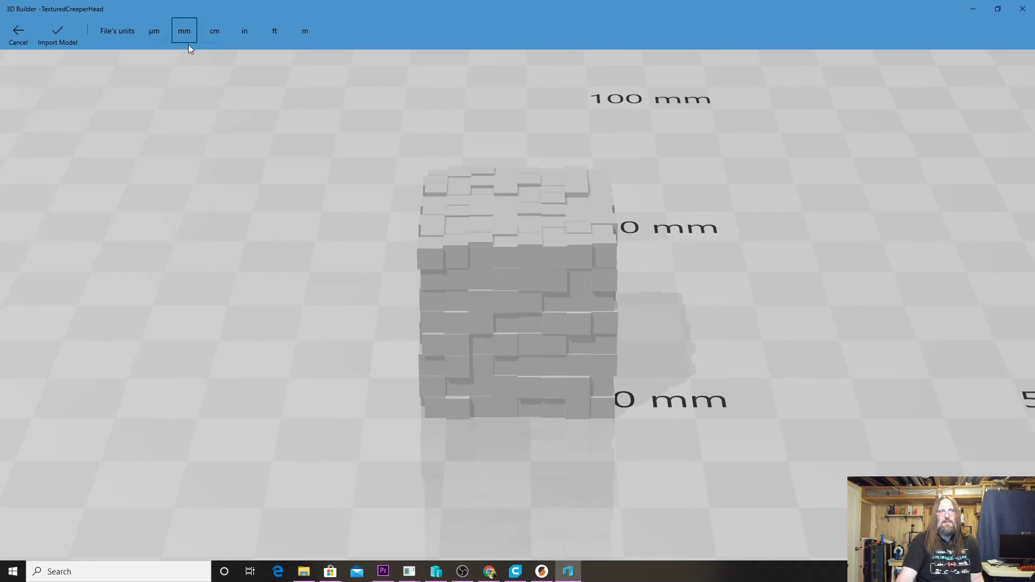
pyautogui.click(71, 30)
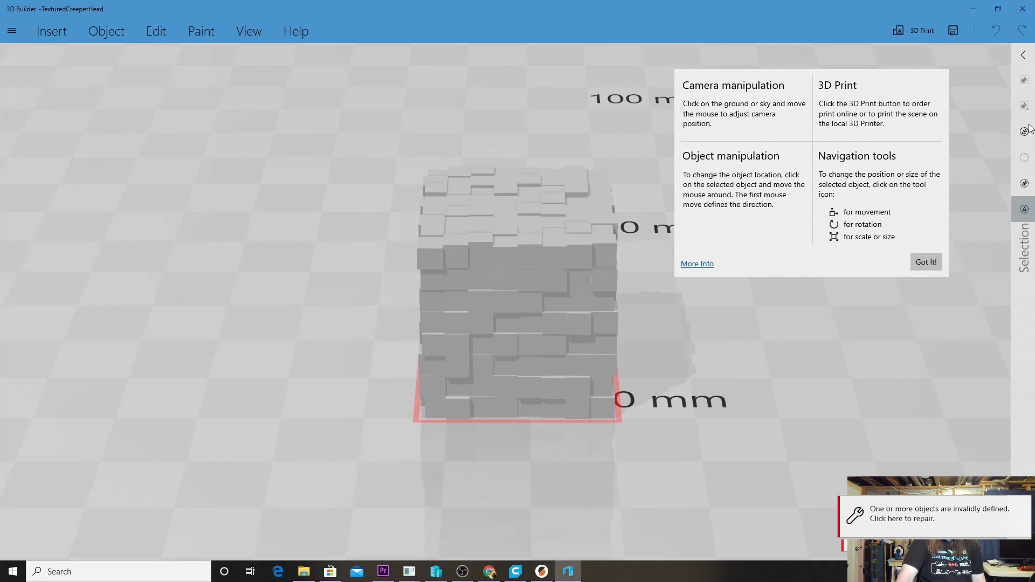
# Repair the invalidly defined creeper head and save it over TexturedCreeperHead.stl, accepting the format compatibility notice
pyautogui.click(926, 264)
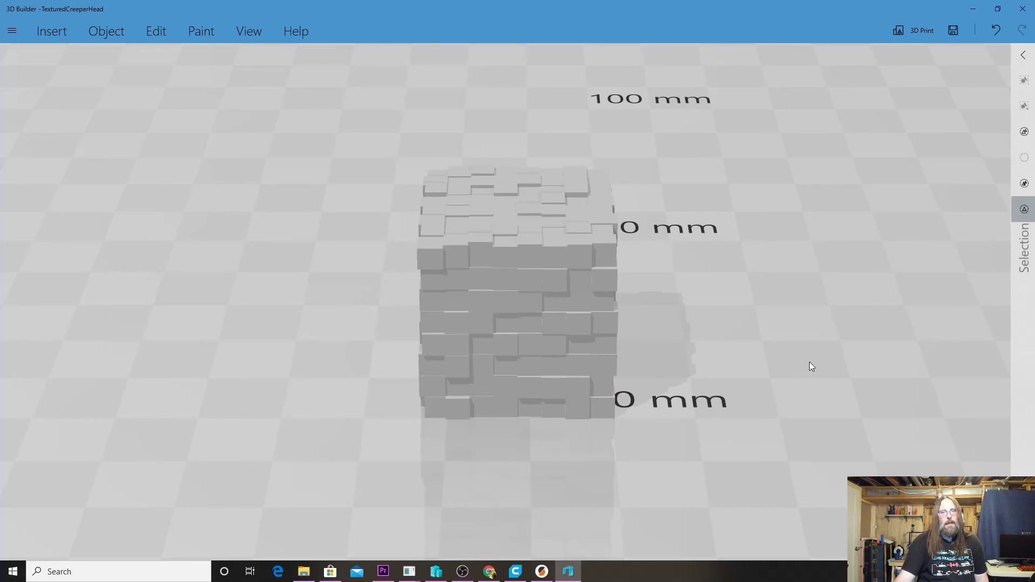
pyautogui.click(501, 279)
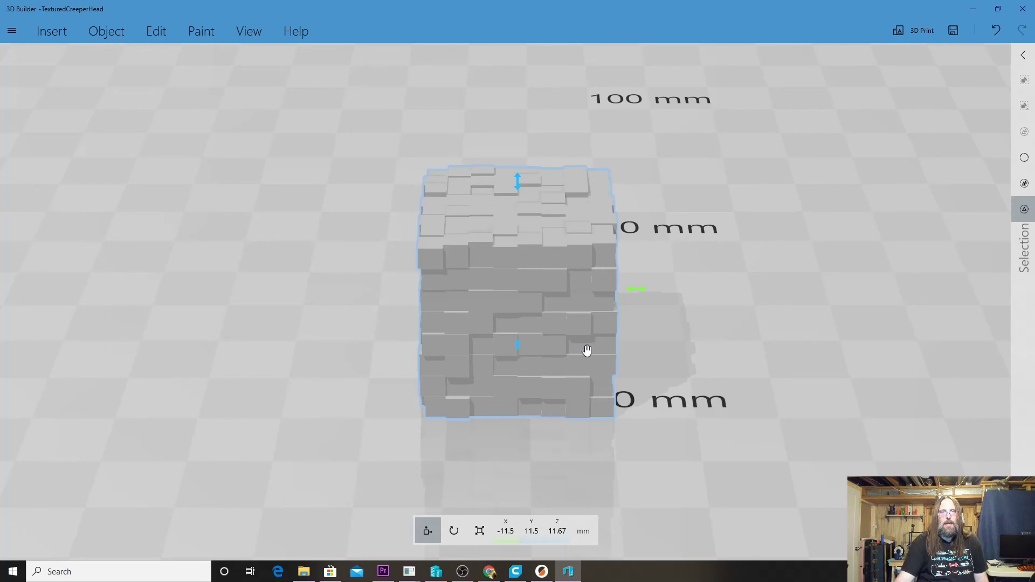
pyautogui.click(953, 30)
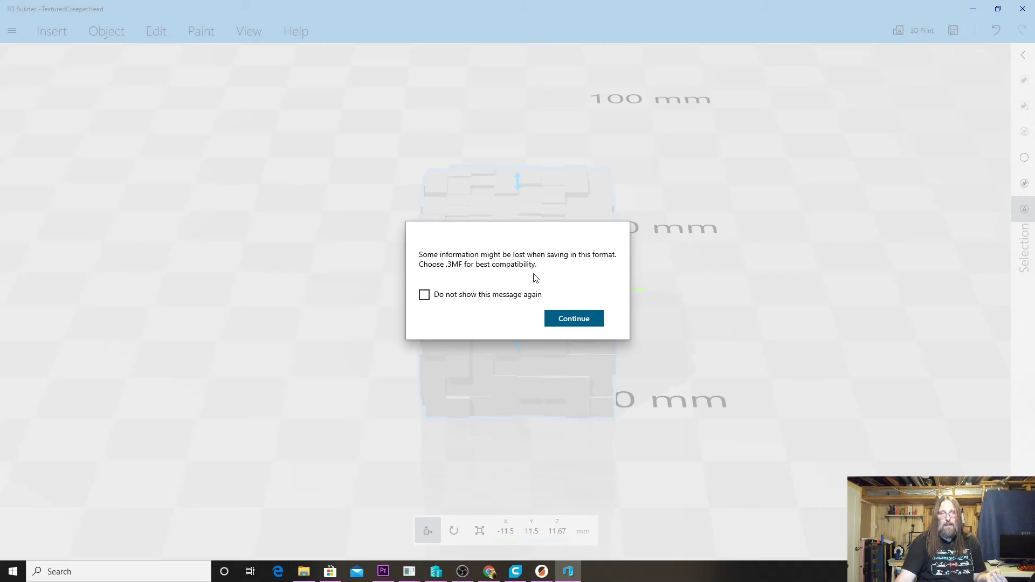
pyautogui.click(561, 327)
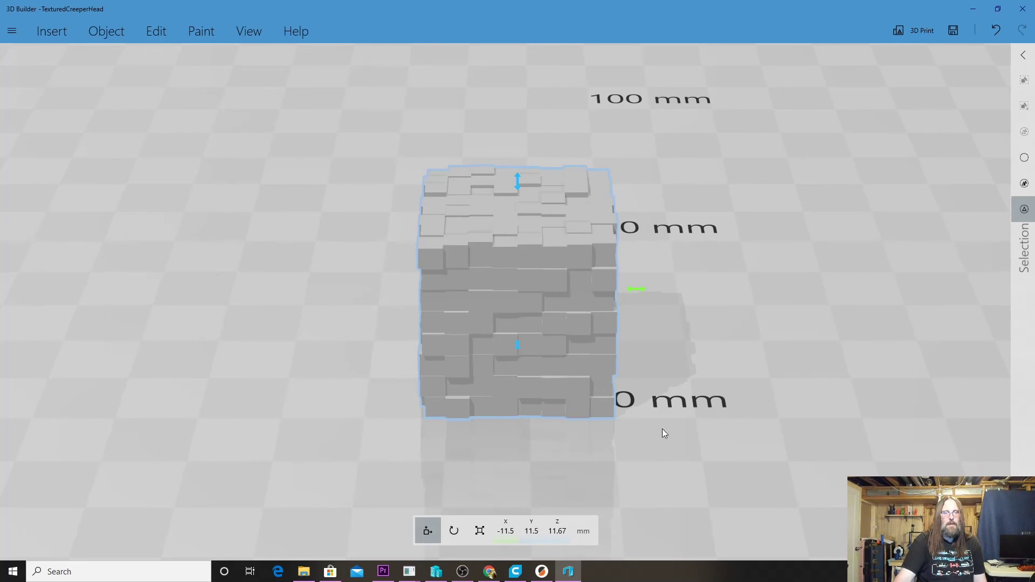
# Switch to Ultimaker Cura and delete the faulty creeper head from the build plate
pyautogui.click(515, 572)
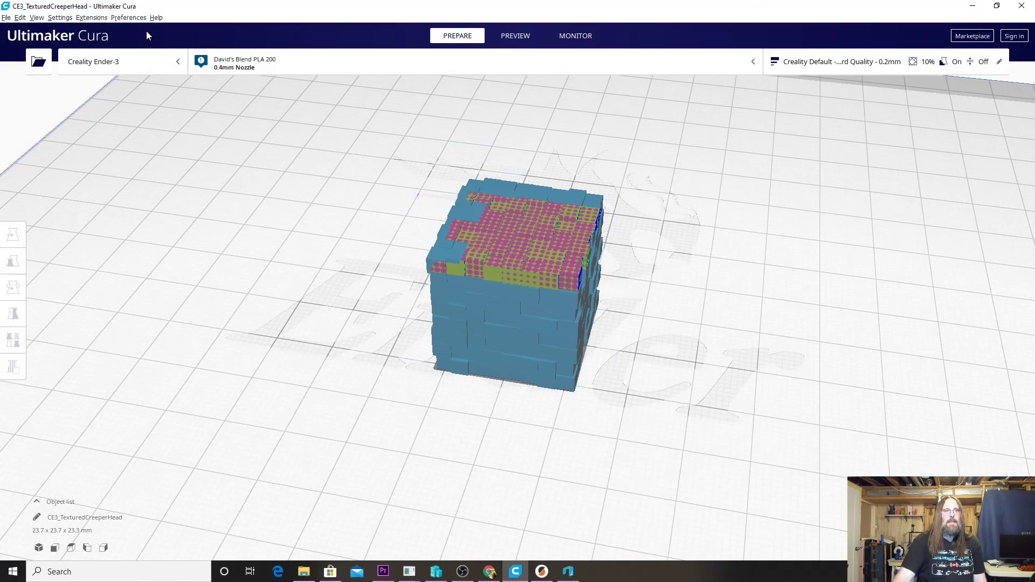
pyautogui.click(460, 268)
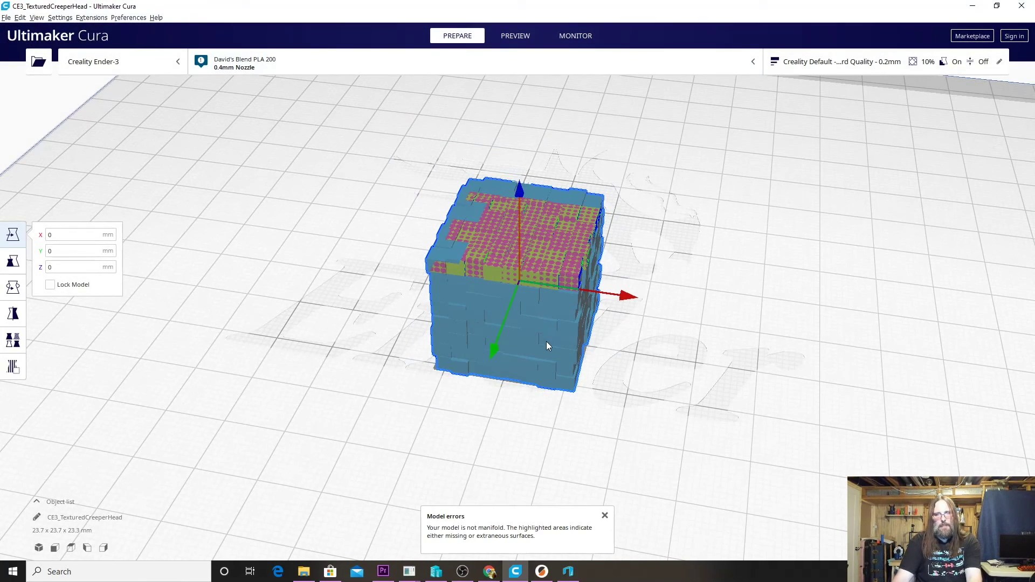
pyautogui.press('Delete')
# Open the repaired TexturedCreeperHead.stl from Downloads, close the old model errors notice and inspect the model's surfaces
pyautogui.click(6, 18)
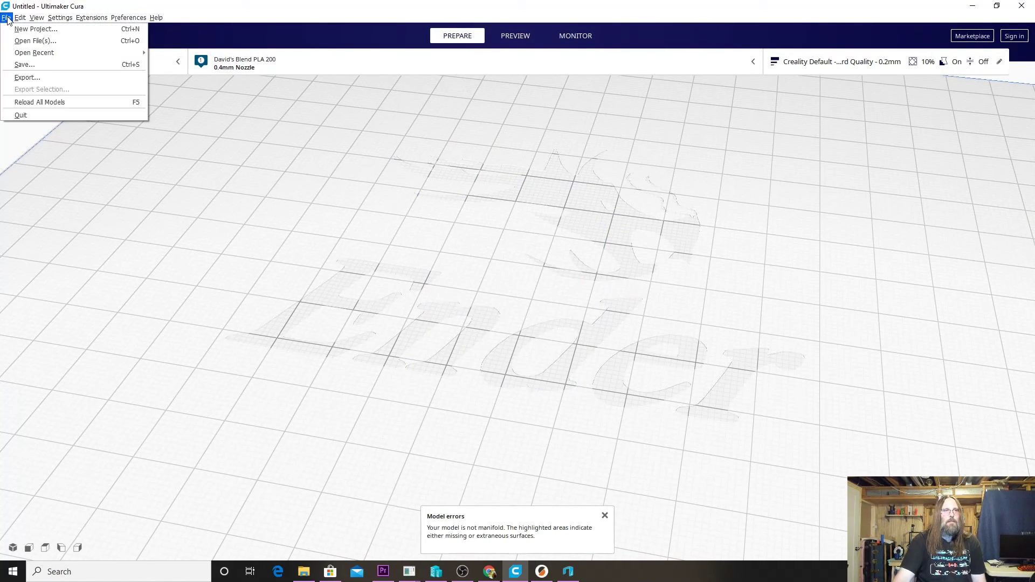
pyautogui.click(34, 41)
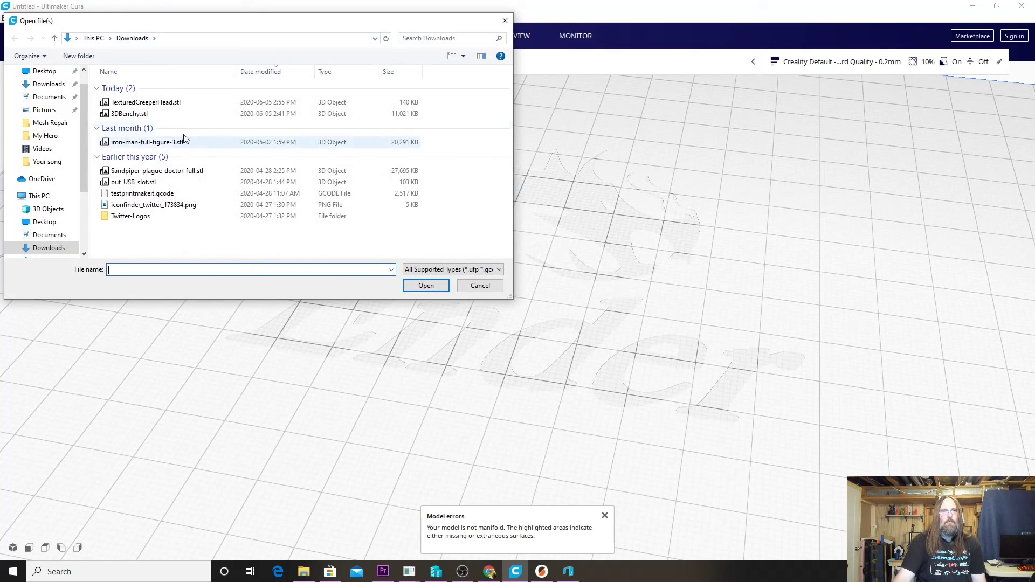
pyautogui.click(154, 103)
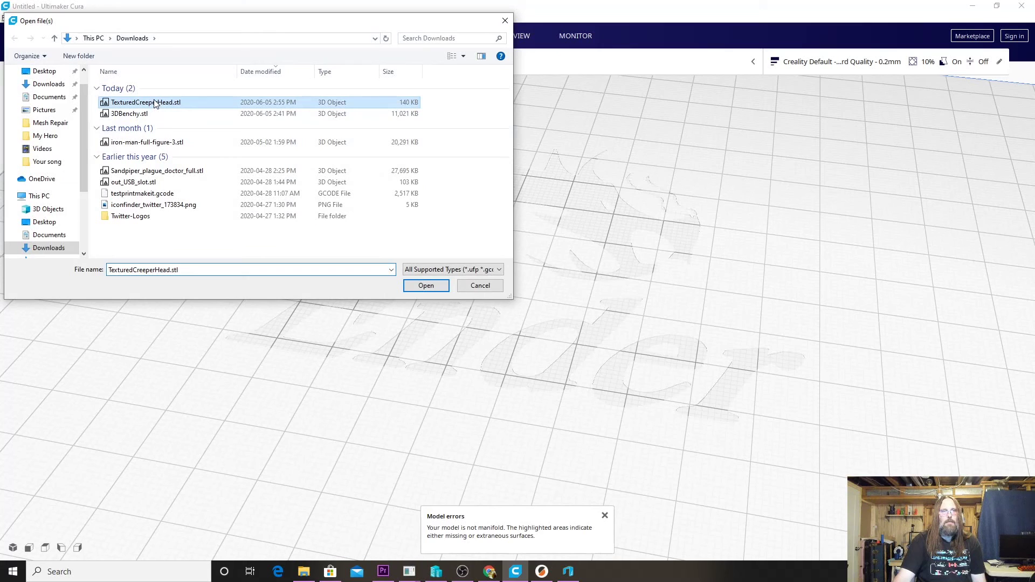
pyautogui.doubleClick(268, 103)
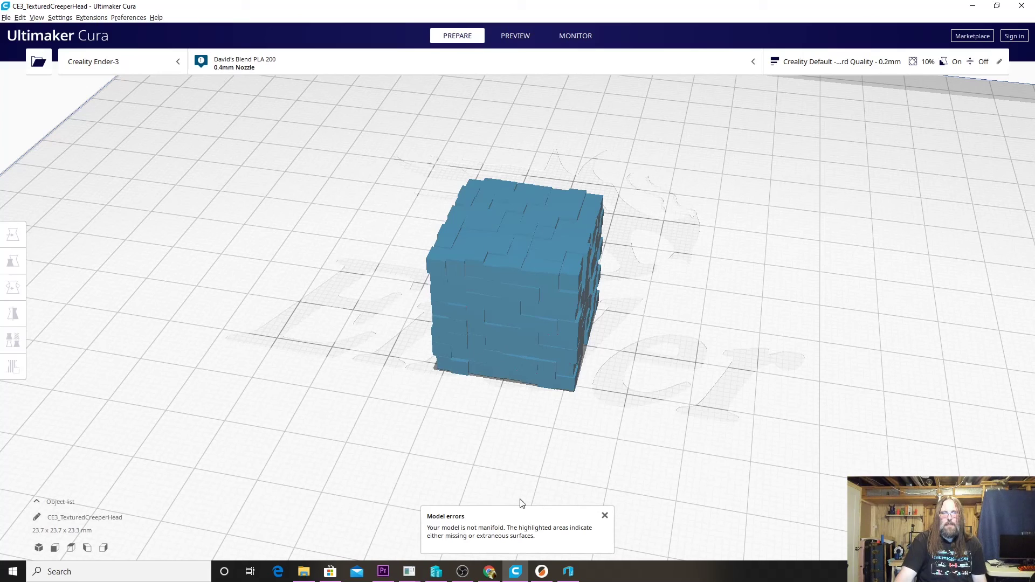
pyautogui.click(605, 517)
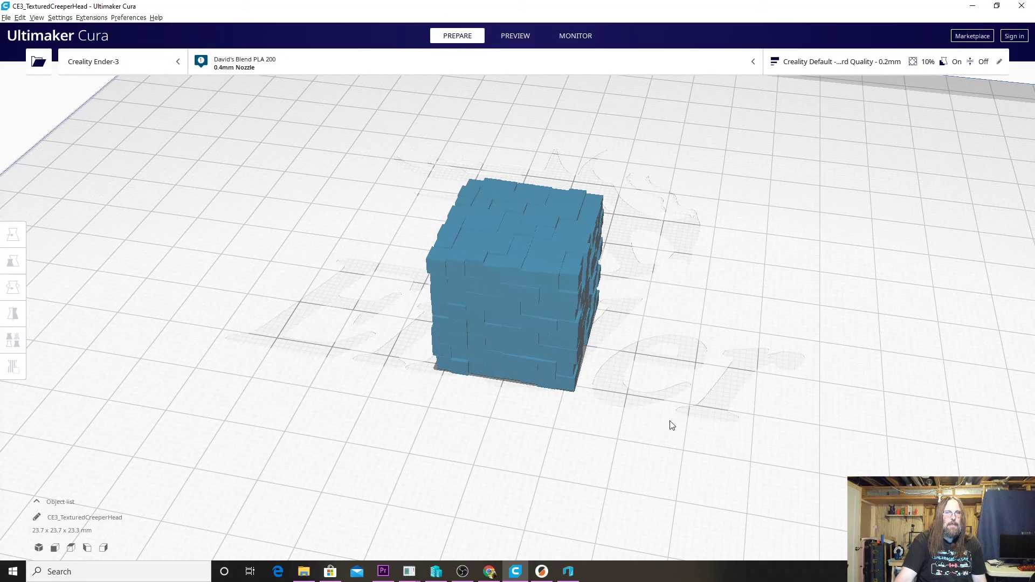
pyautogui.moveTo(717, 432); pyautogui.dragTo(658, 422, button='right')
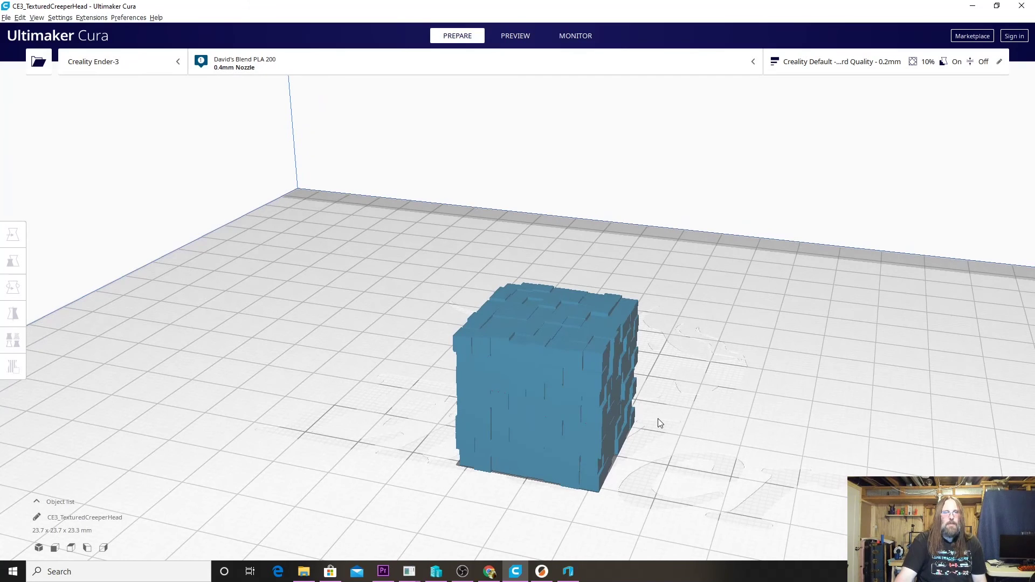
pyautogui.moveTo(653, 496); pyautogui.dragTo(597, 438, button='right')
pyautogui.moveTo(596, 439); pyautogui.dragTo(586, 397, button='middle')
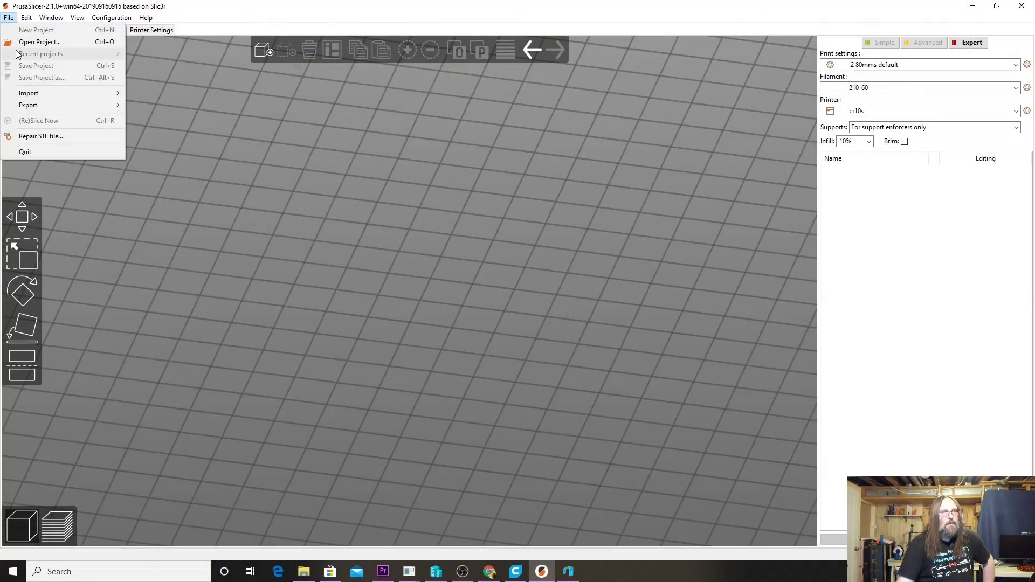
# Switch to PrusaSlicer and import 3DBenchy.stl from the Downloads folder onto the empty plate
pyautogui.moveTo(66, 95)
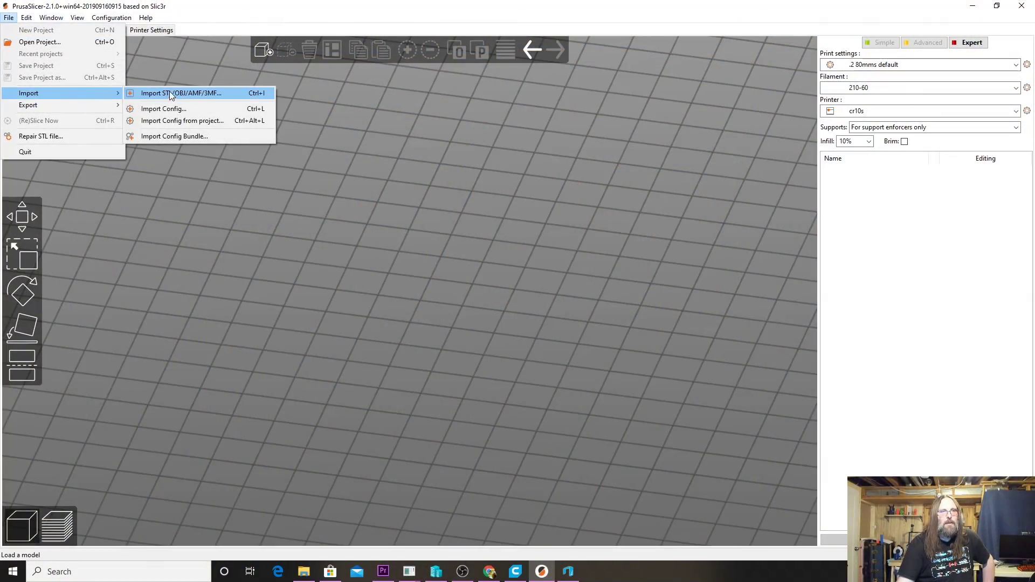
pyautogui.click(202, 93)
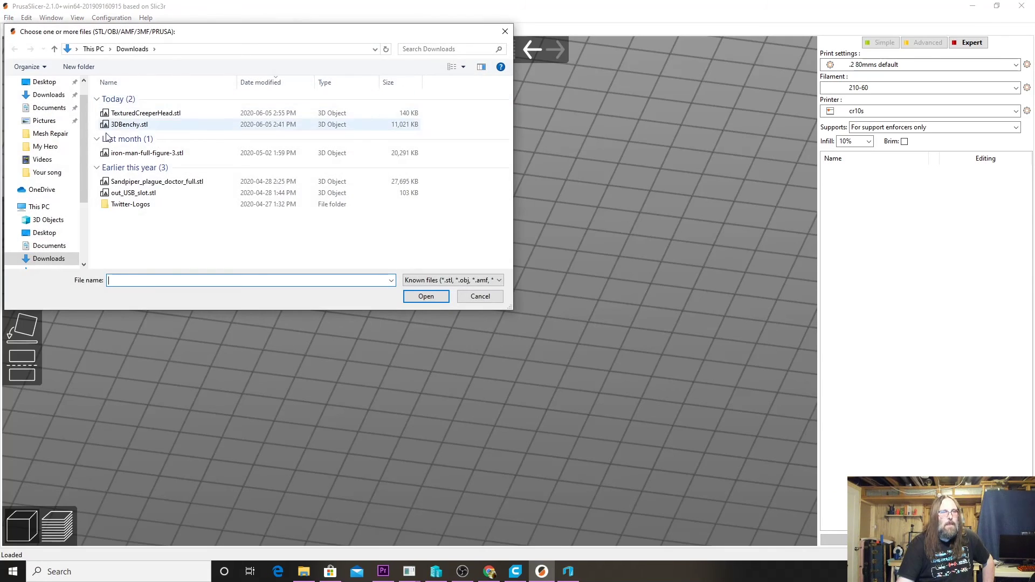
pyautogui.doubleClick(168, 125)
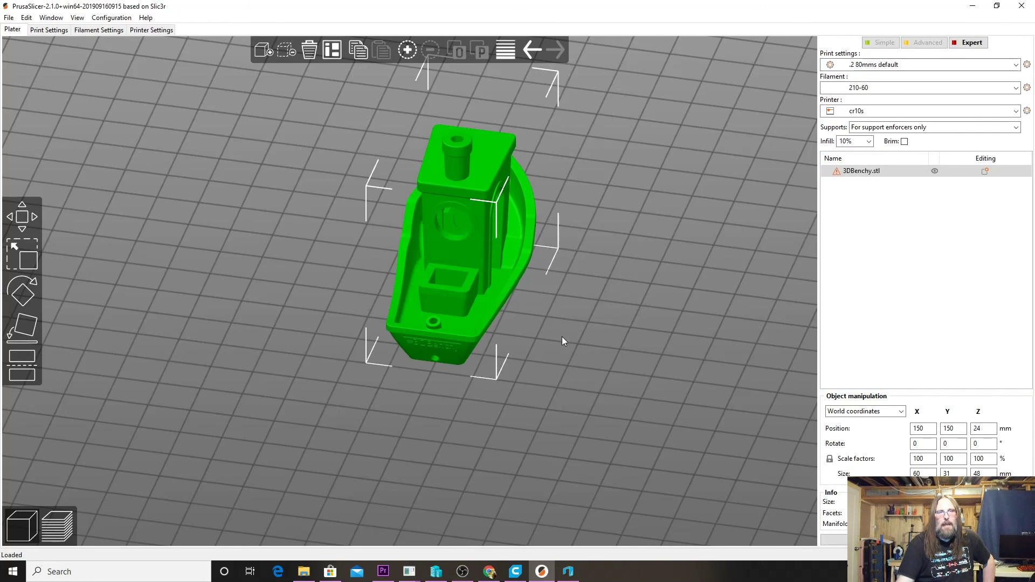
# Examine the imported 3DBenchy from several angles, including front and side views, for visible mesh defects
pyautogui.scroll(3, 583, 234)
pyautogui.scroll(-3, 593, 215)
pyautogui.moveTo(617, 166); pyautogui.dragTo(662, 370)
pyautogui.moveTo(597, 418); pyautogui.dragTo(612, 367, button='right')
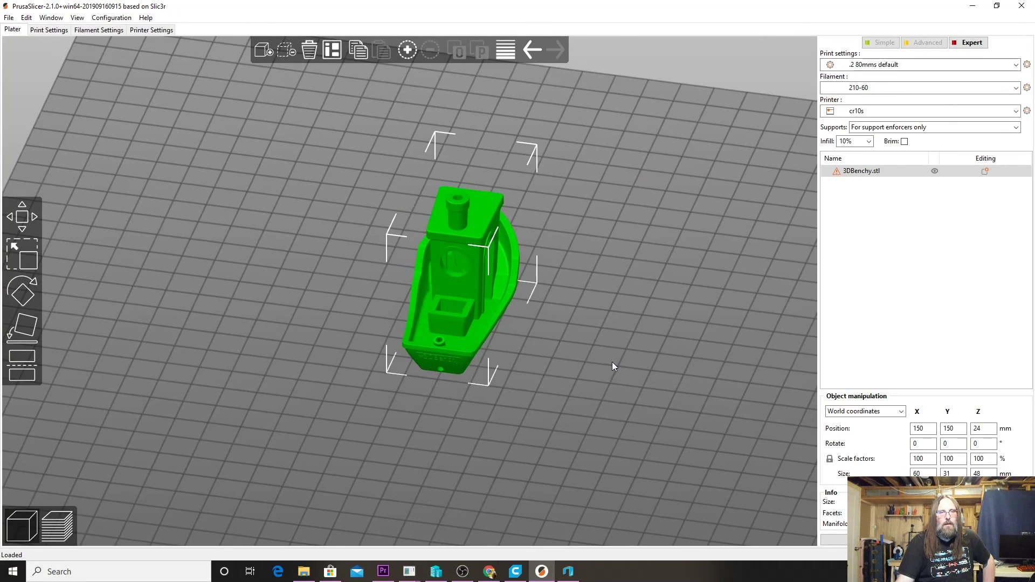
pyautogui.moveTo(634, 403); pyautogui.dragTo(611, 411, button='right')
pyautogui.press('3')
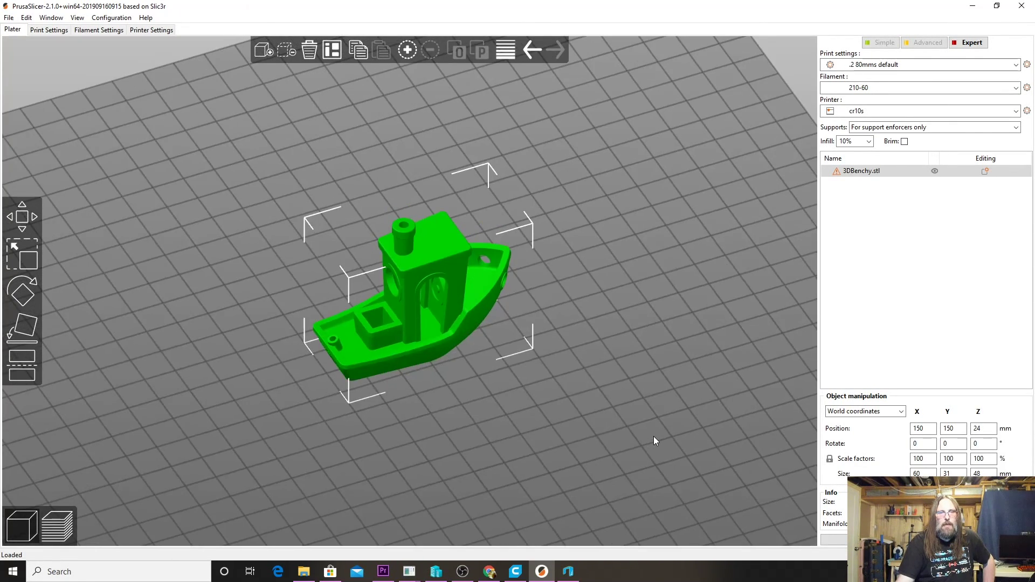
pyautogui.press('0')
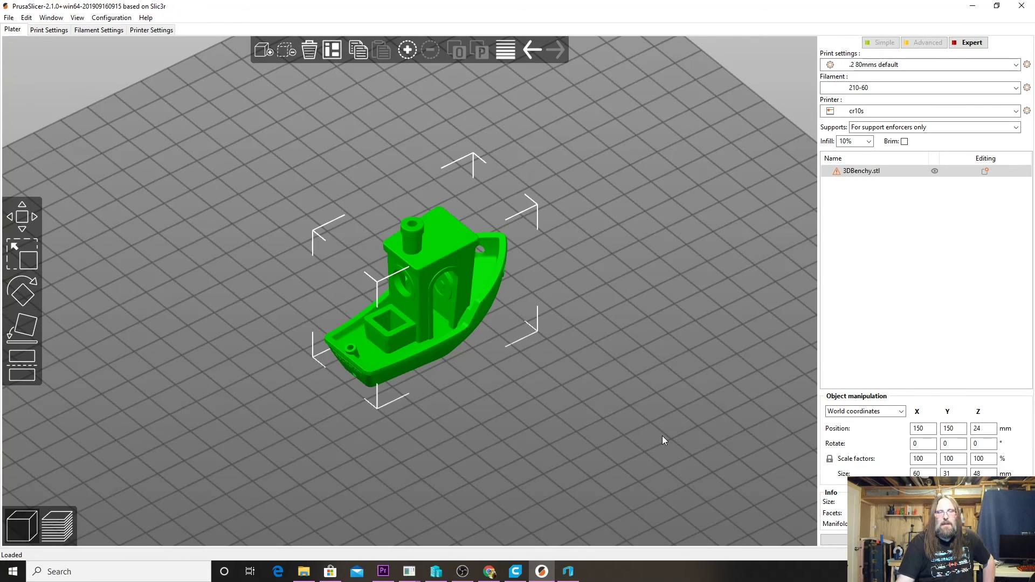
pyautogui.moveTo(653, 436); pyautogui.dragTo(500, 388)
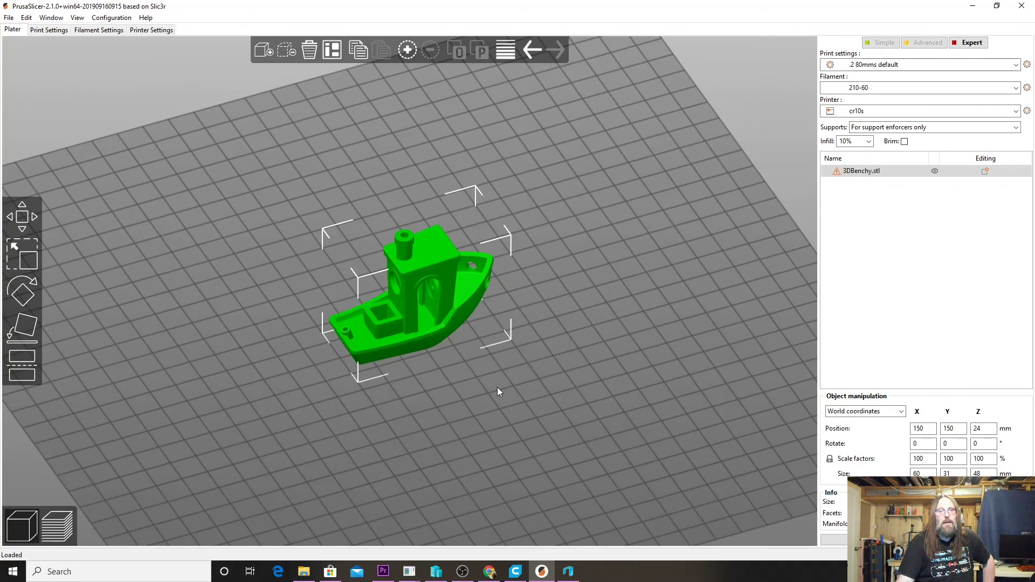
pyautogui.moveTo(497, 387); pyautogui.dragTo(589, 313, button='right')
pyautogui.press('3')
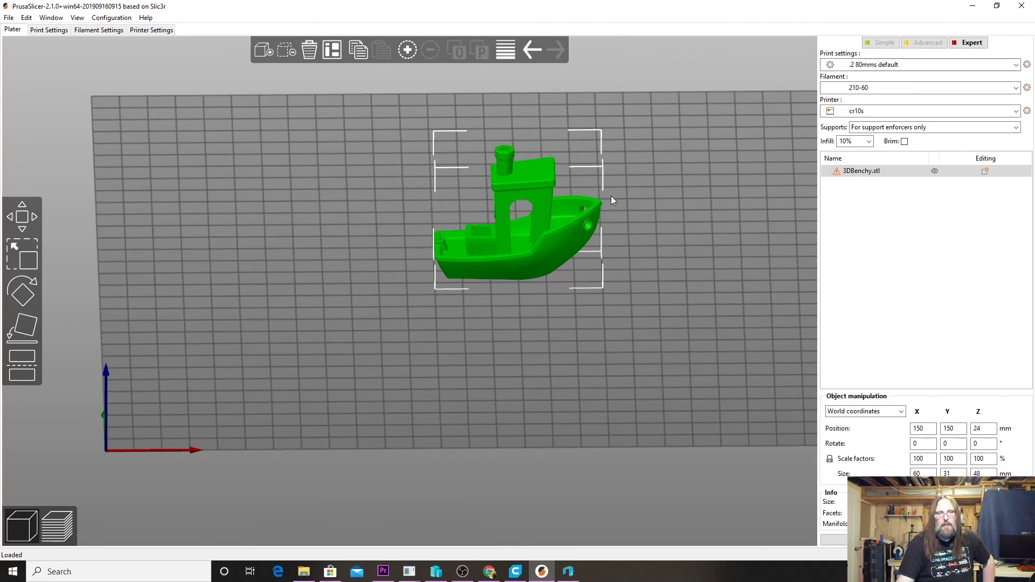
pyautogui.press('1')
pyautogui.moveTo(590, 267); pyautogui.dragTo(615, 339)
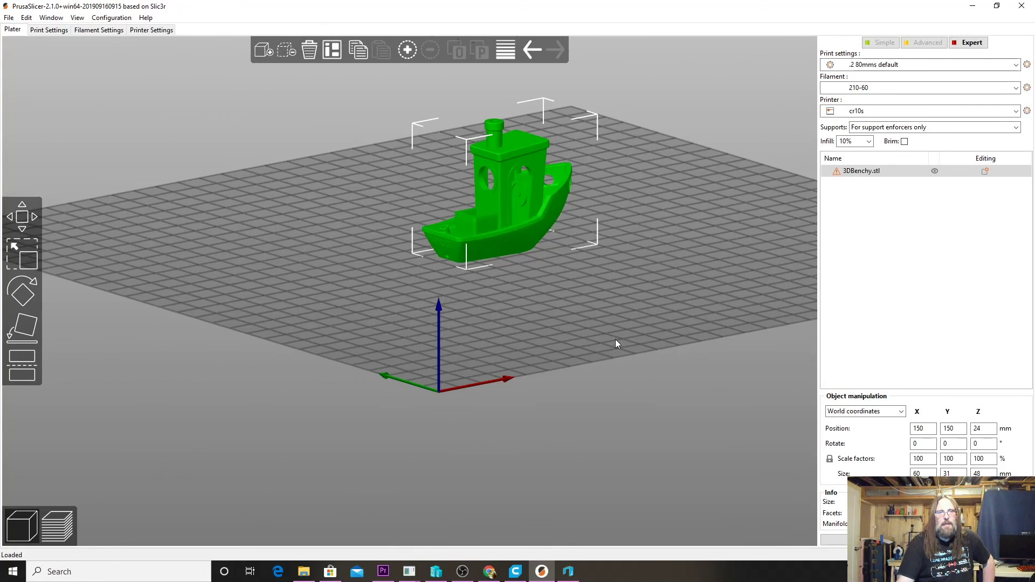
pyautogui.press('3')
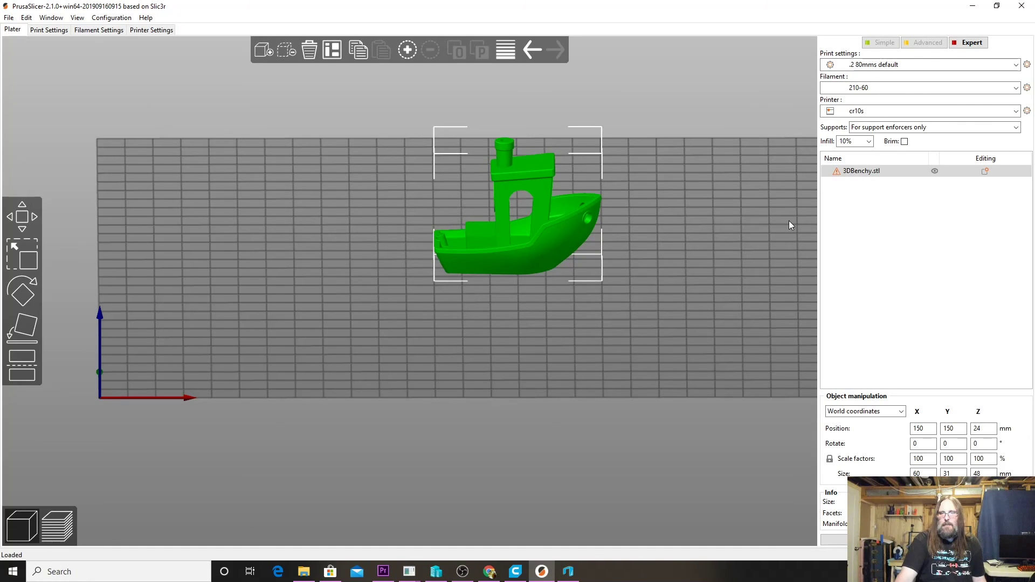
# Check the mesh error warning on 3DBenchy.stl, repair the model through the Netfabb service and acknowledge the result
pyautogui.moveTo(836, 170)
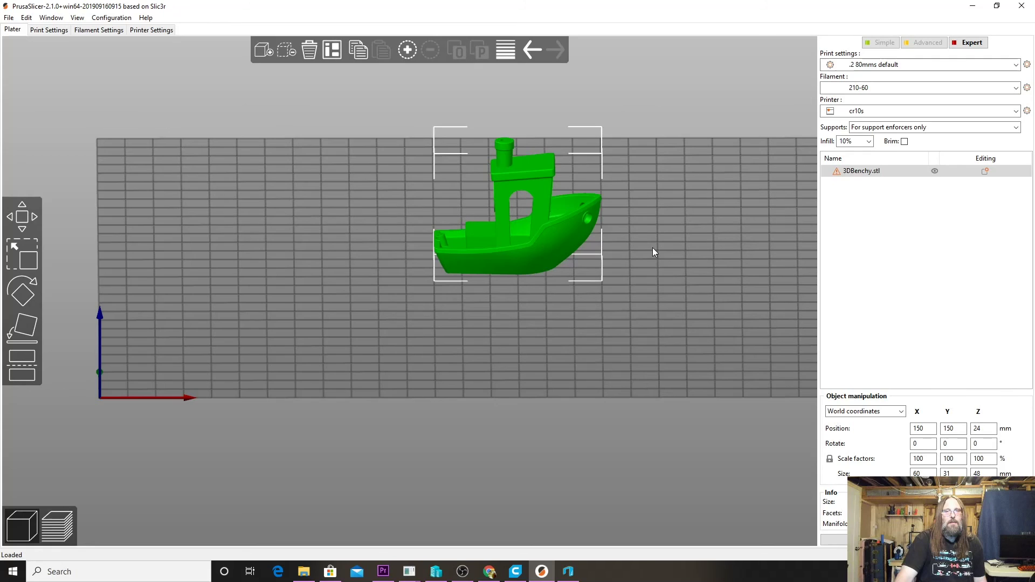
pyautogui.rightClick(838, 177)
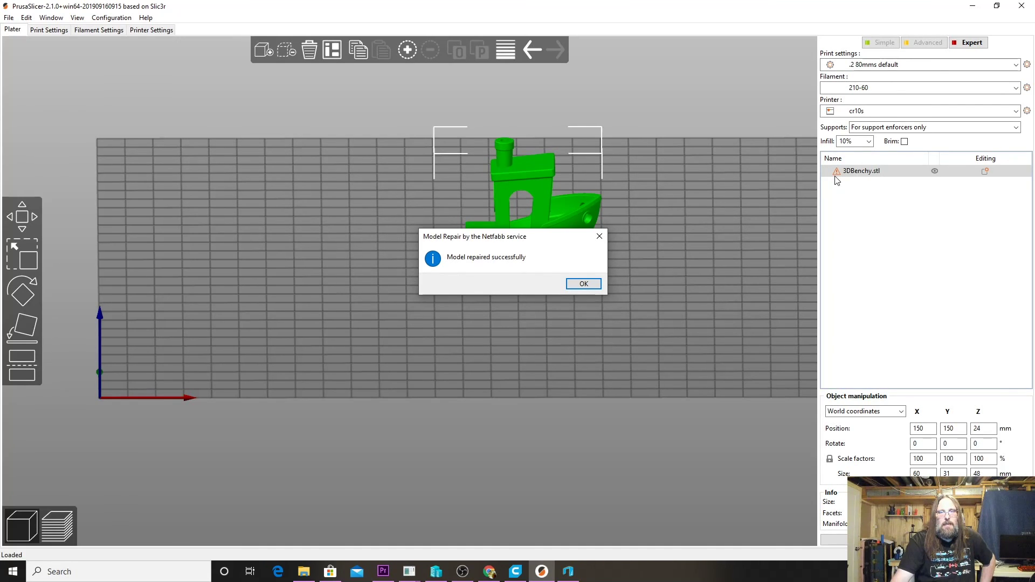
pyautogui.click(583, 284)
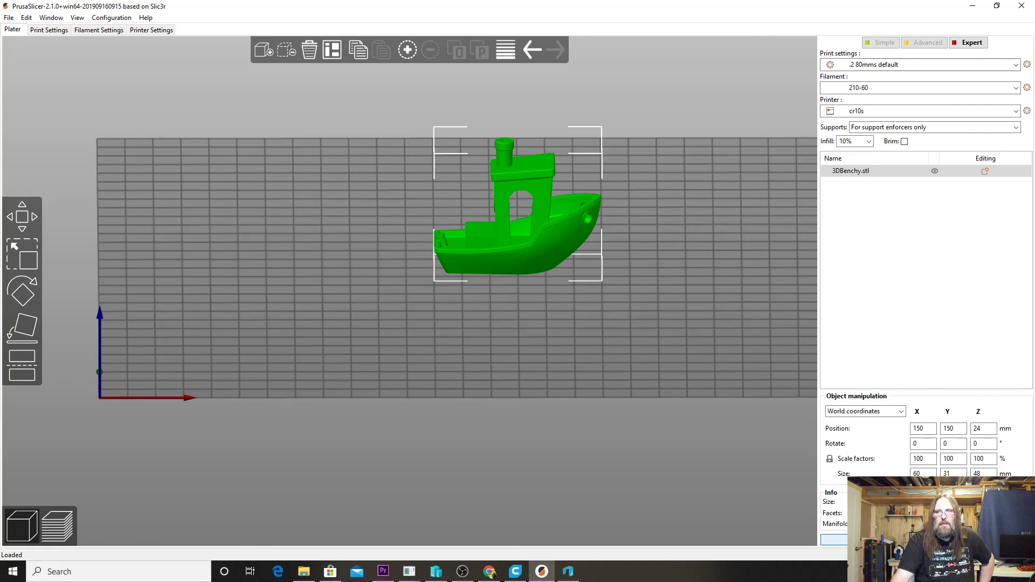
pyautogui.moveTo(567, 255); pyautogui.dragTo(532, 286, button='middle')
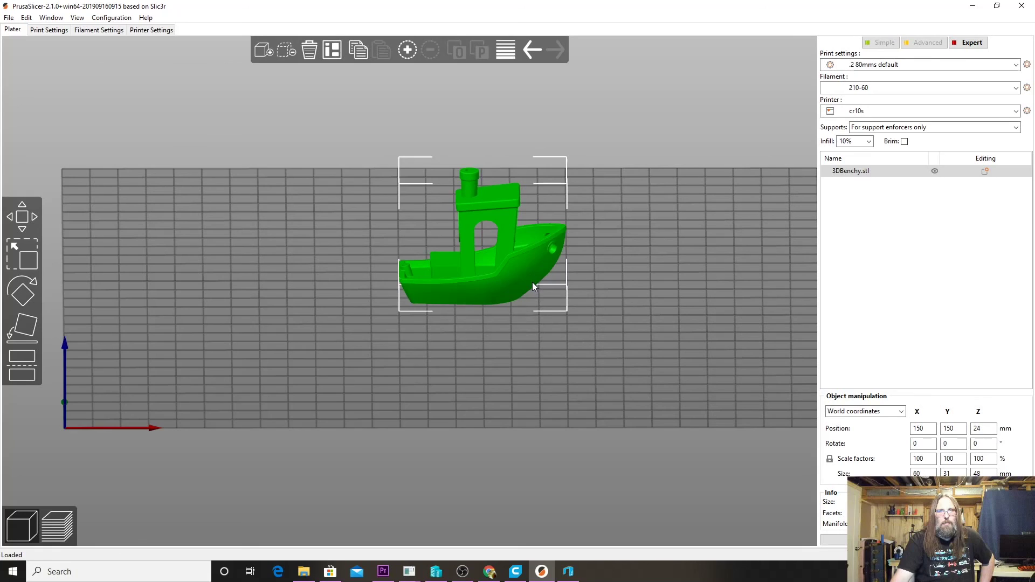